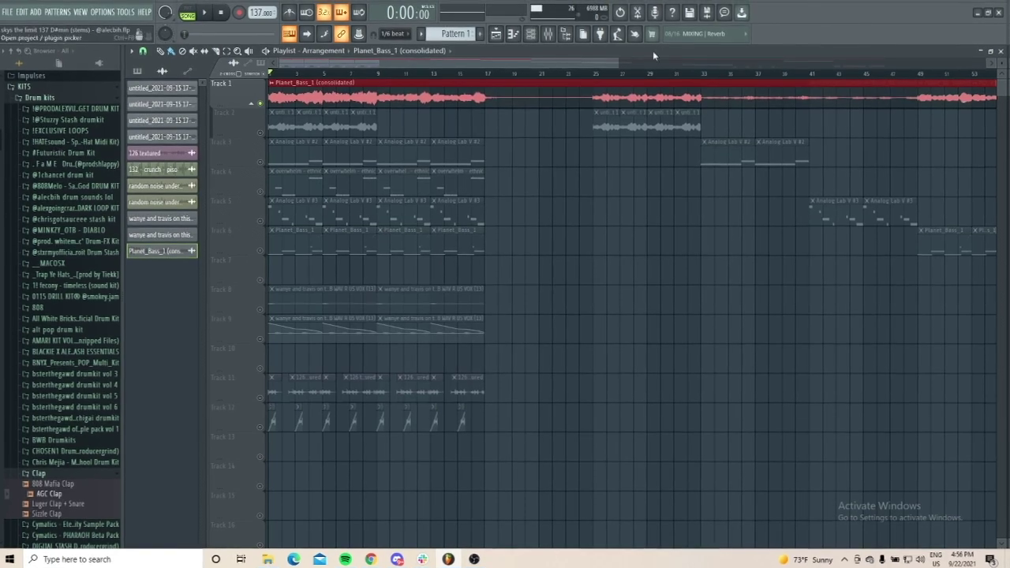
# Step: Play back the soloed consolidated audio on Track 1 of the playlist
pyautogui.scroll(6, 315, 173)
pyautogui.scroll(-8, 344, 162)
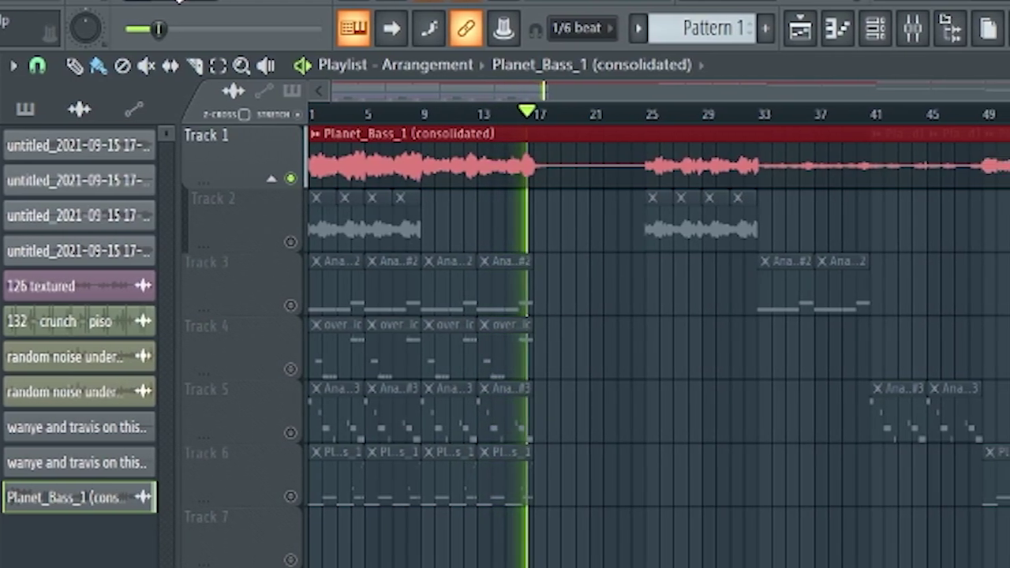
pyautogui.click(171, 0)
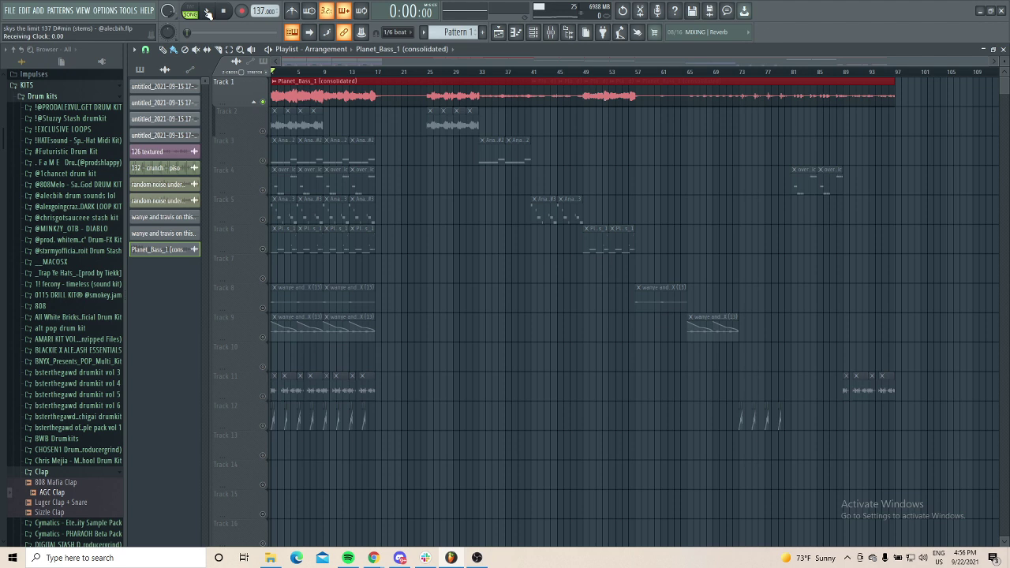
pyautogui.moveTo(593, 88); pyautogui.dragTo(544, 83)
pyautogui.hotkey('ctrl', 'z')
pyautogui.hotkey('ctrl', 'z')
pyautogui.moveTo(491, 81); pyautogui.dragTo(478, 145)
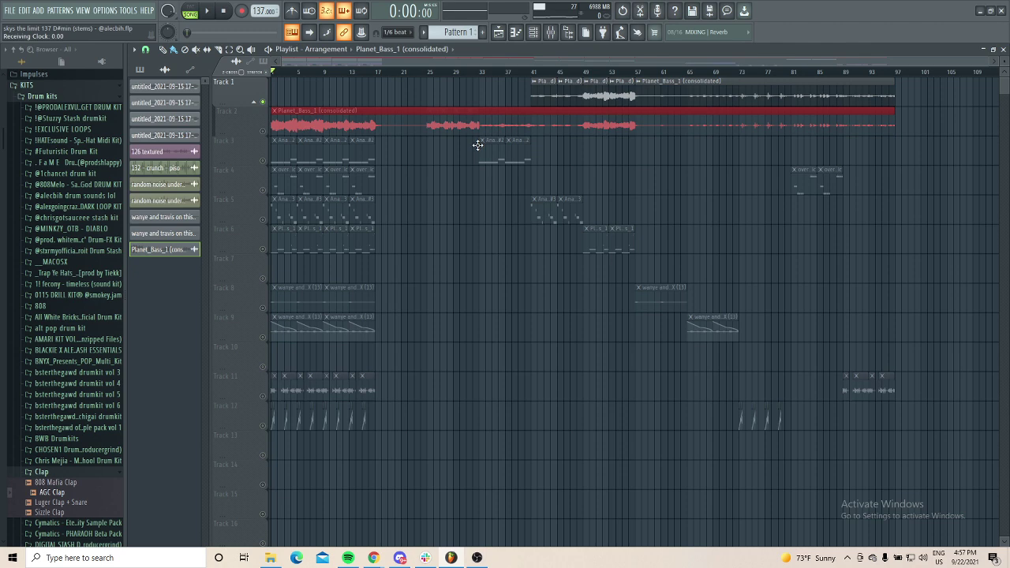
pyautogui.hotkey('ctrl', 'z')
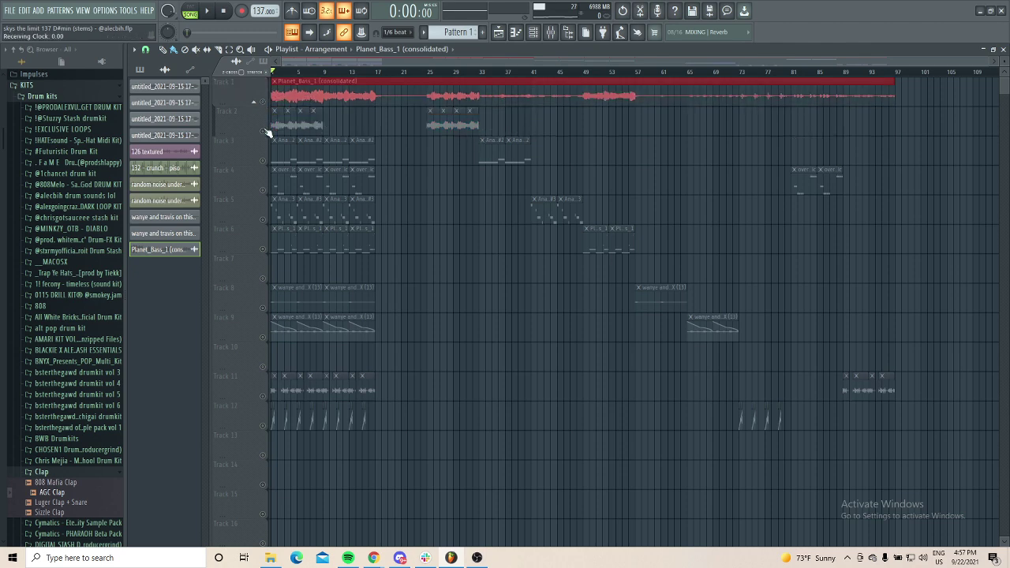
# Step: List the project's patterns beside the playlist and open Pattern 1's Analog Lab V melody in the piano roll
pyautogui.scroll(3, 269, 109)
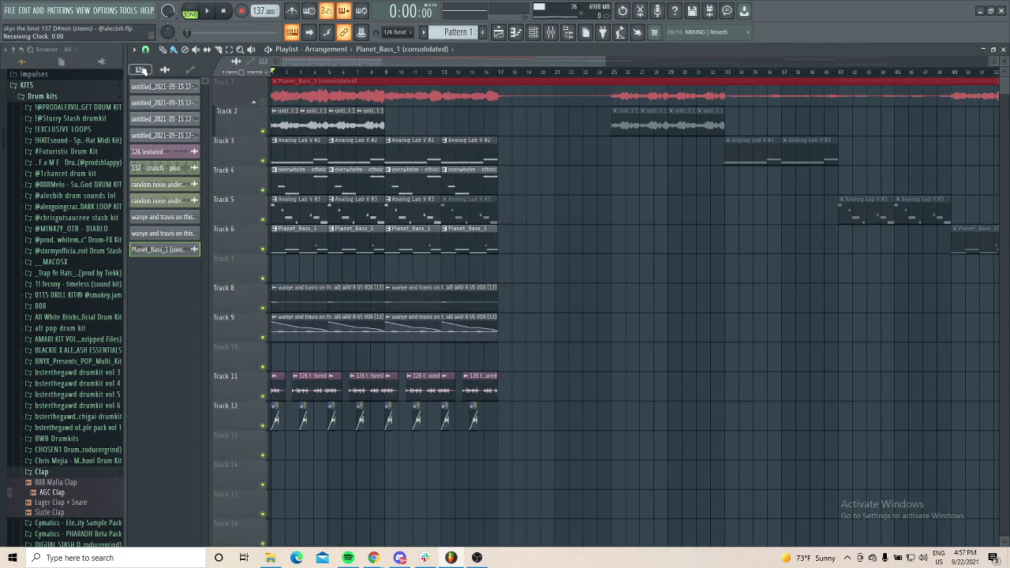
pyautogui.click(139, 69)
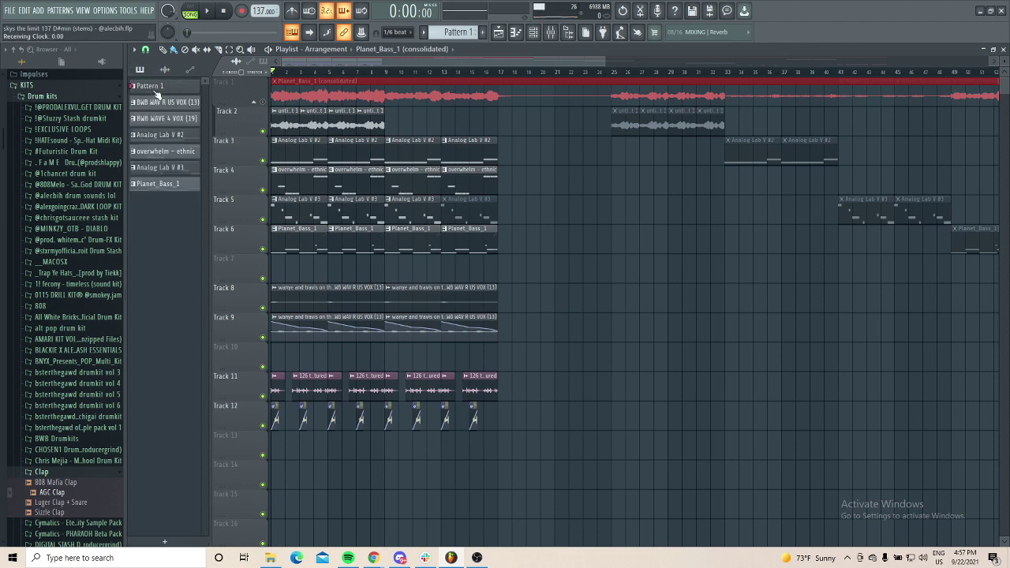
pyautogui.click(154, 89)
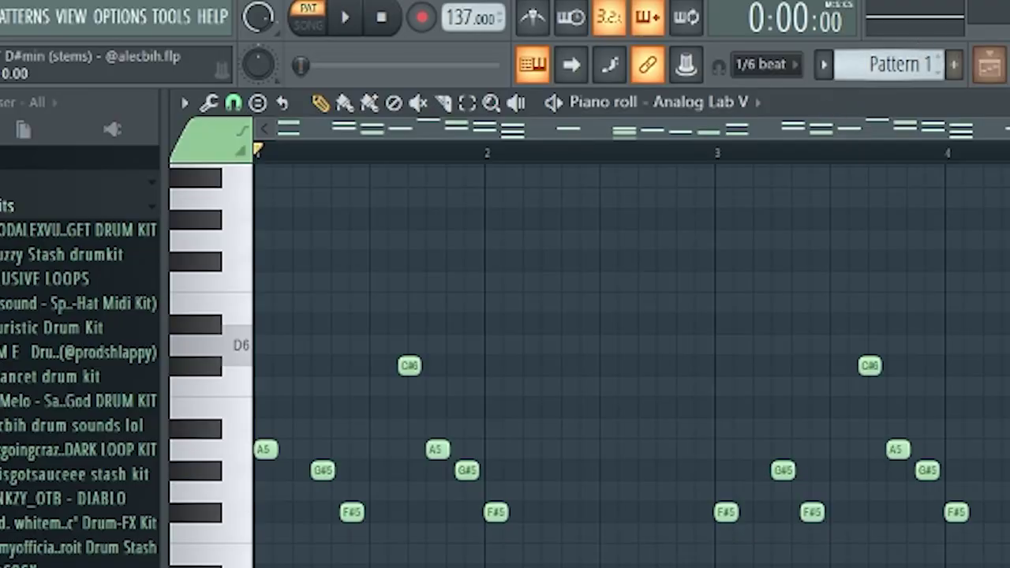
# Step: Show the Analog Lab V instrument used by Pattern 1 and play the melody back
pyautogui.press('F6')
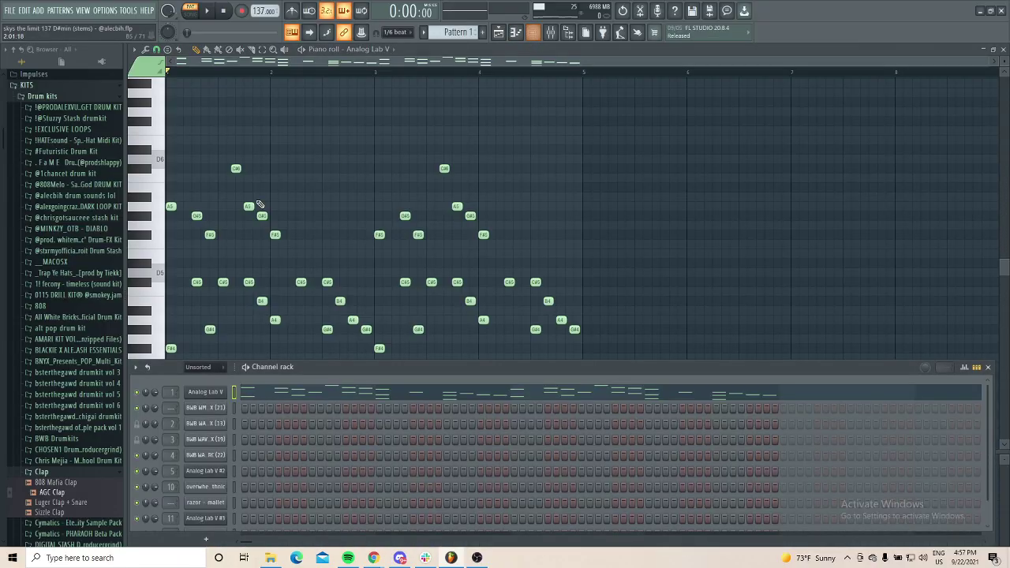
pyautogui.click(204, 392)
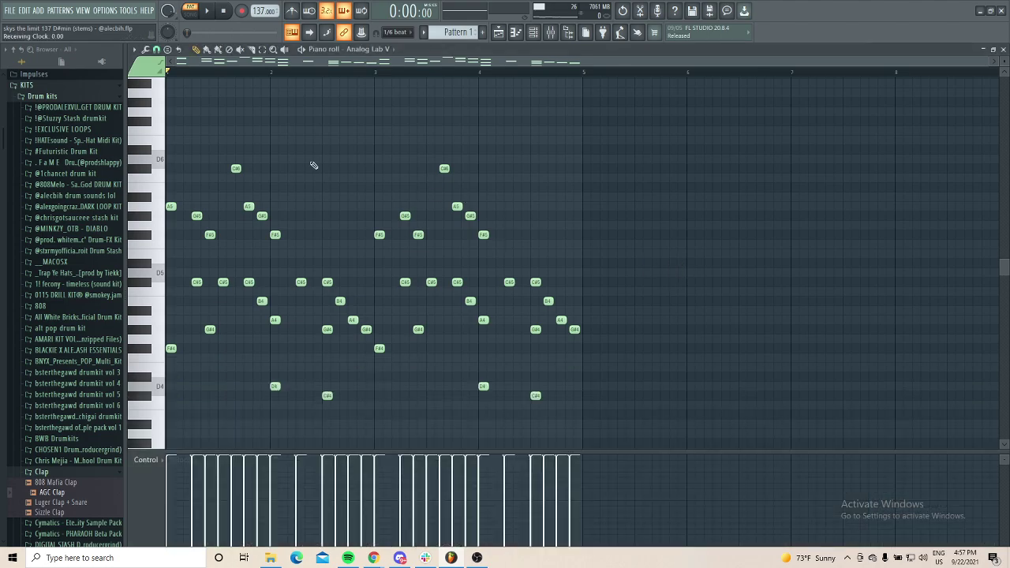
pyautogui.press('space')
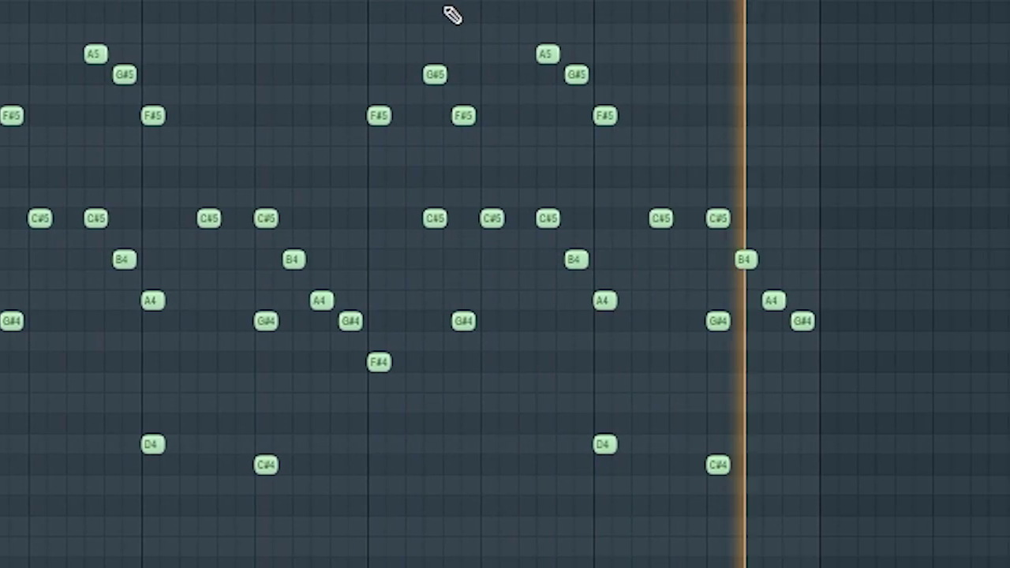
pyautogui.press('space')
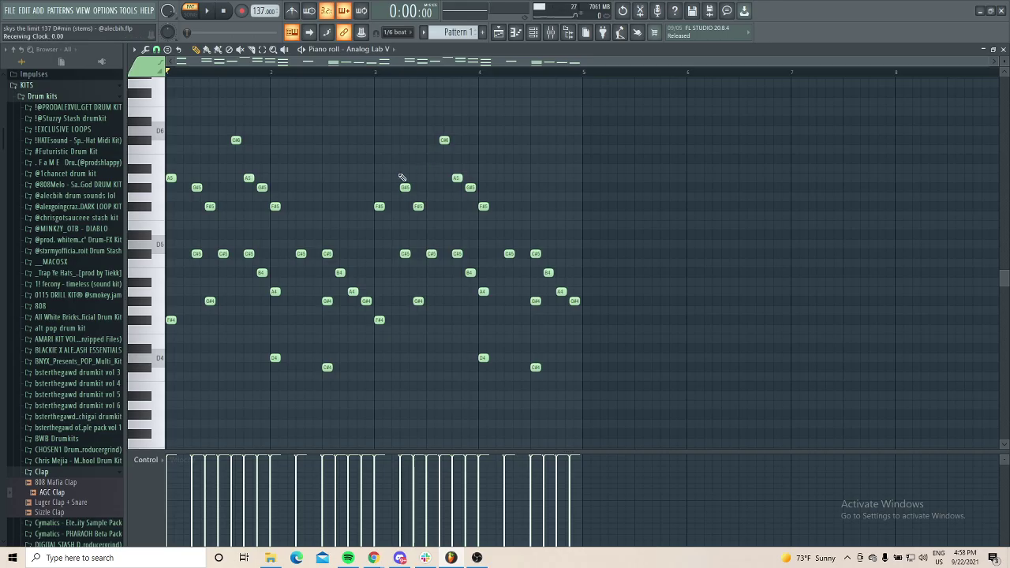
# Step: Inspect the stereo separation and the Fruity parametric EQ 2 settings on mixer track Insert 1
pyautogui.click(568, 32)
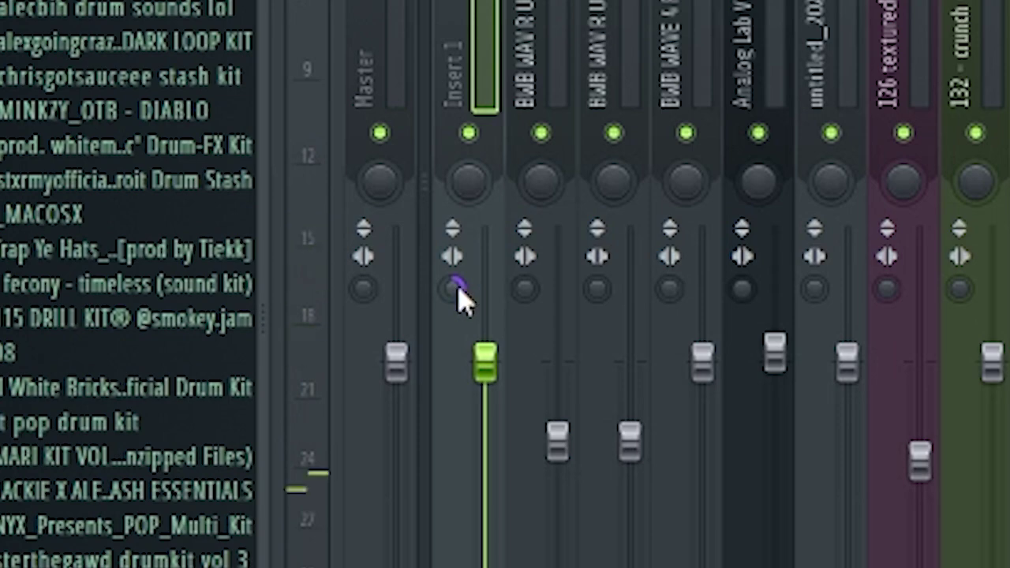
pyautogui.moveTo(458, 288); pyautogui.dragTo(447, 289)
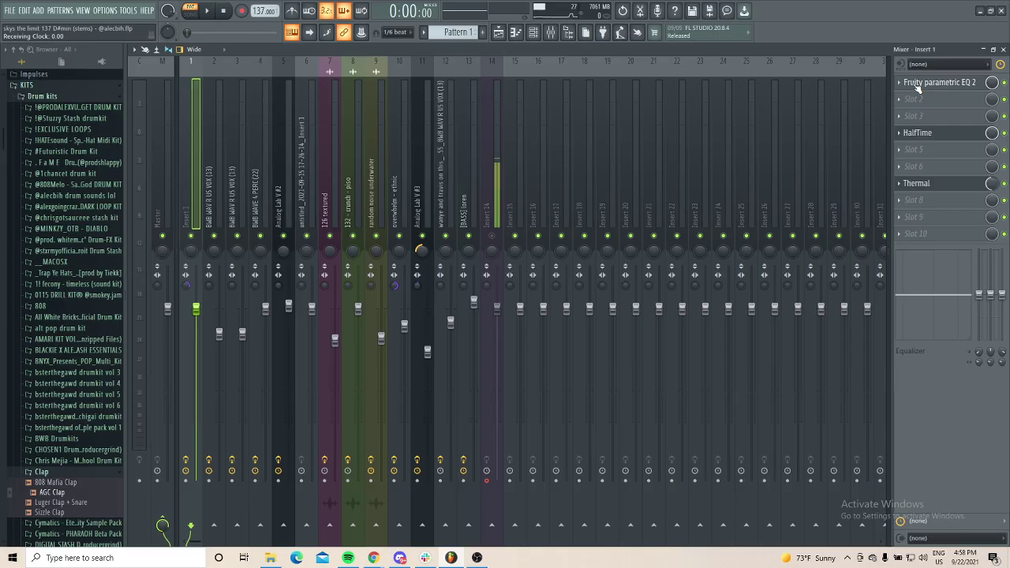
pyautogui.click(919, 86)
pyautogui.moveTo(312, 323); pyautogui.dragTo(386, 295)
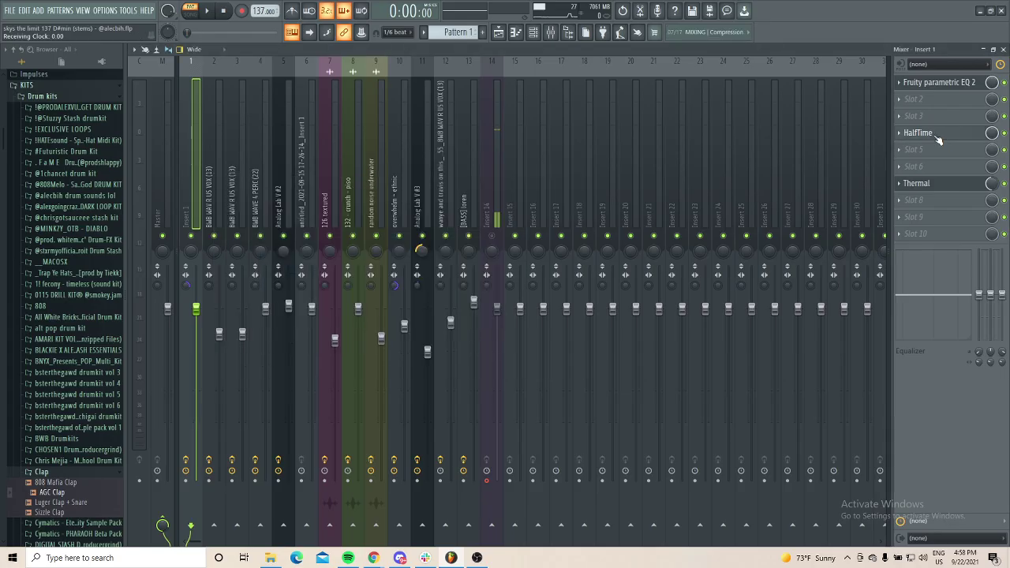
# Step: Examine the HalfTime and Thermal settings on Insert 1 and play the melody through the effects
pyautogui.click(918, 132)
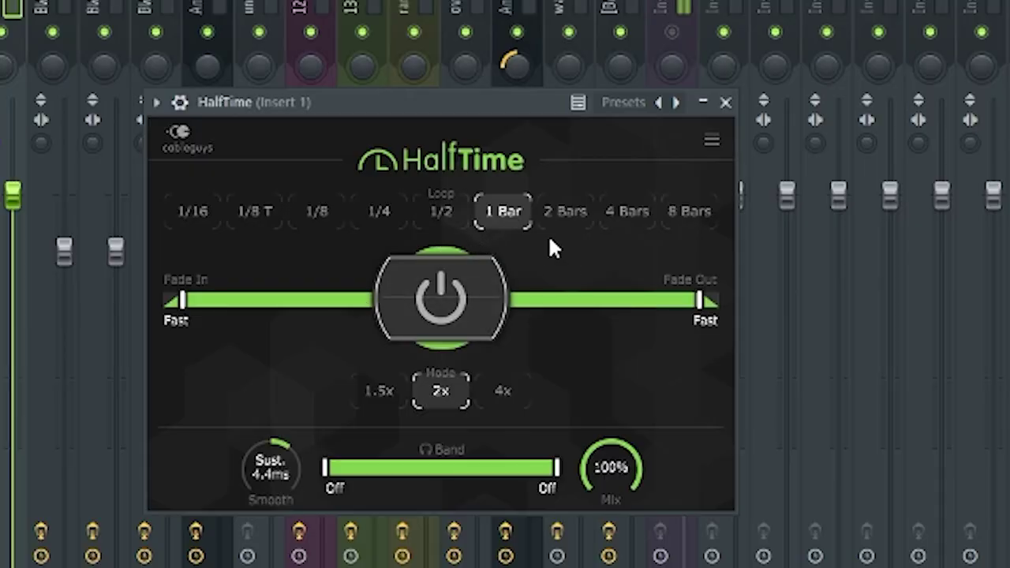
pyautogui.click(943, 285)
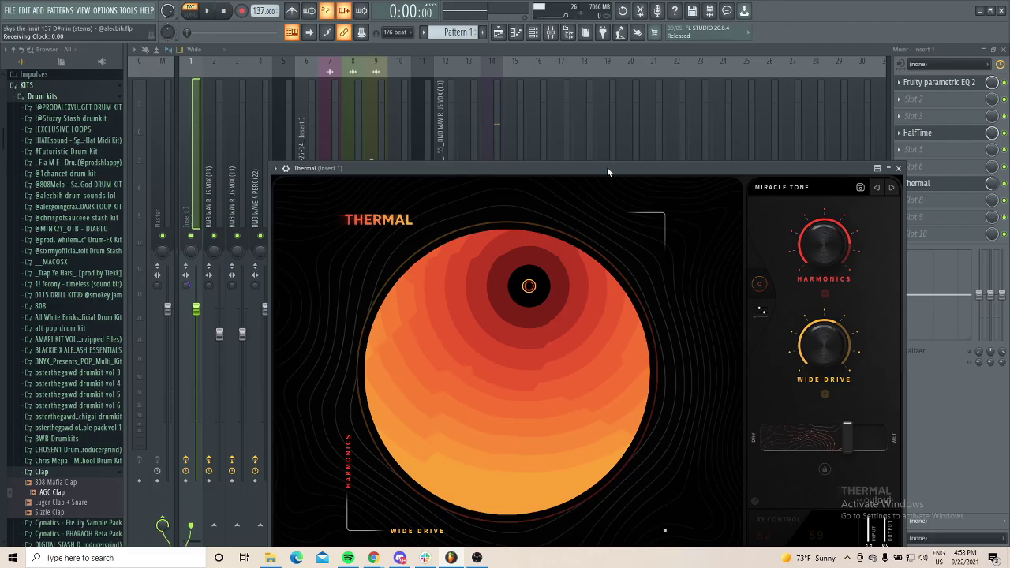
pyautogui.moveTo(607, 167); pyautogui.dragTo(681, 405)
pyautogui.press('Escape')
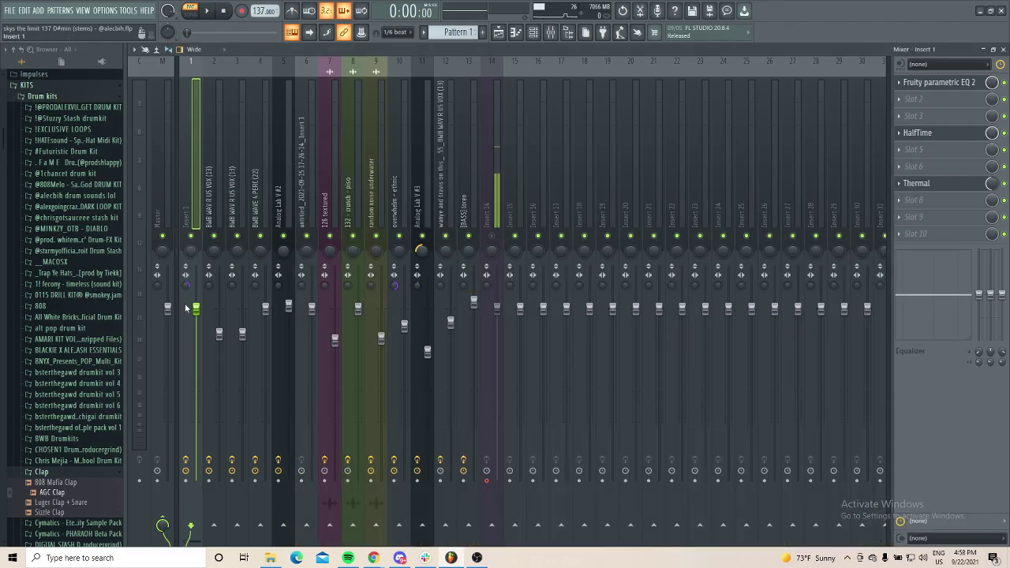
pyautogui.press('space')
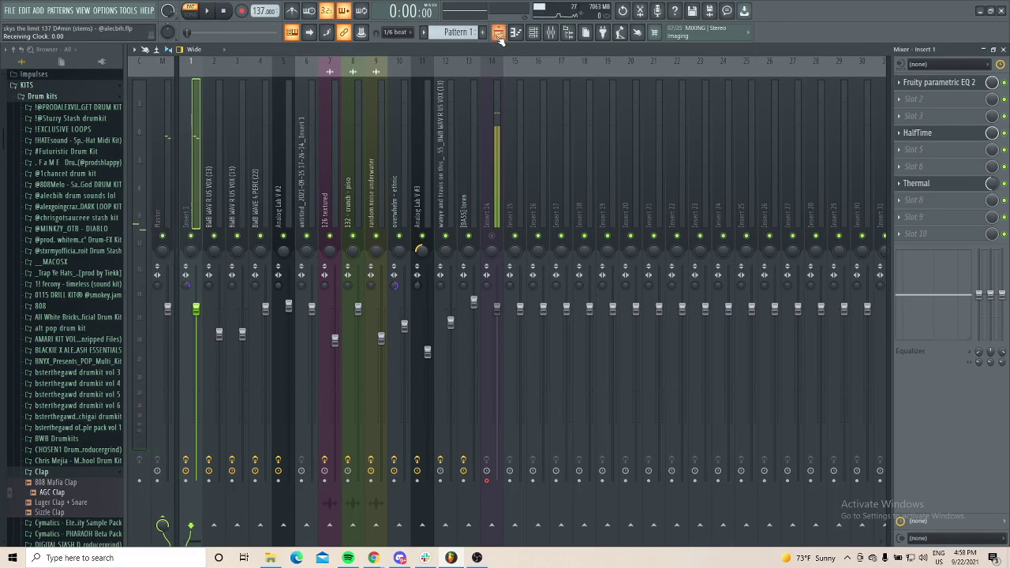
# Step: Solo Track 2 in the playlist, examine its audio clip's channel settings and play the clip
pyautogui.click(498, 32)
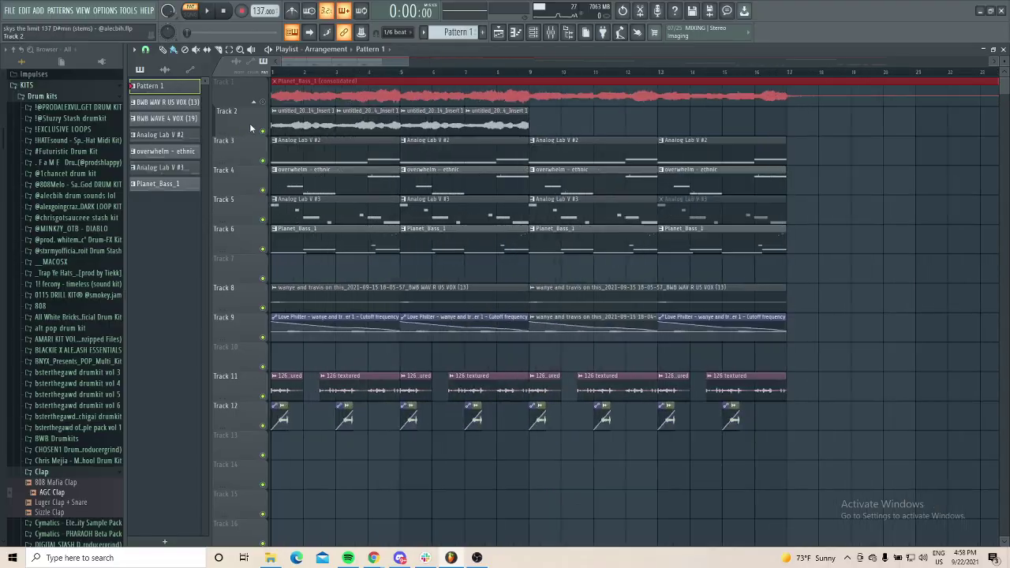
pyautogui.rightClick(271, 103)
pyautogui.click(314, 71)
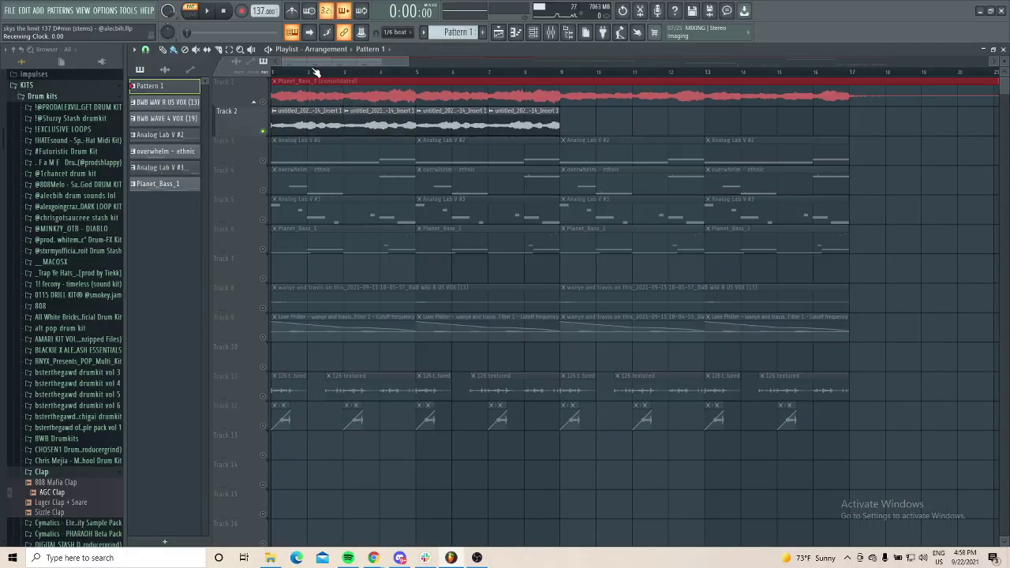
pyautogui.doubleClick(324, 123)
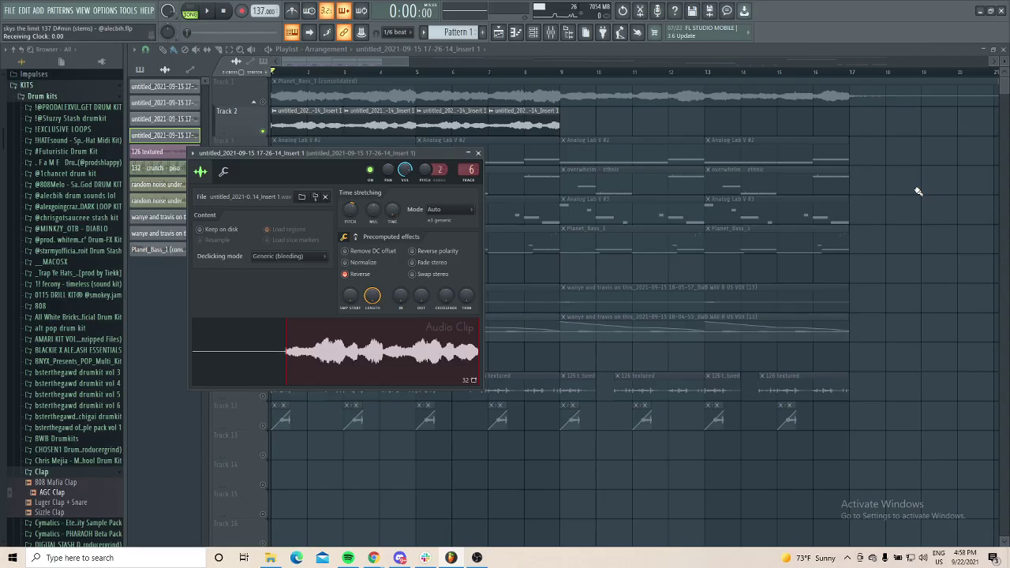
pyautogui.press('Escape')
pyautogui.press('space')
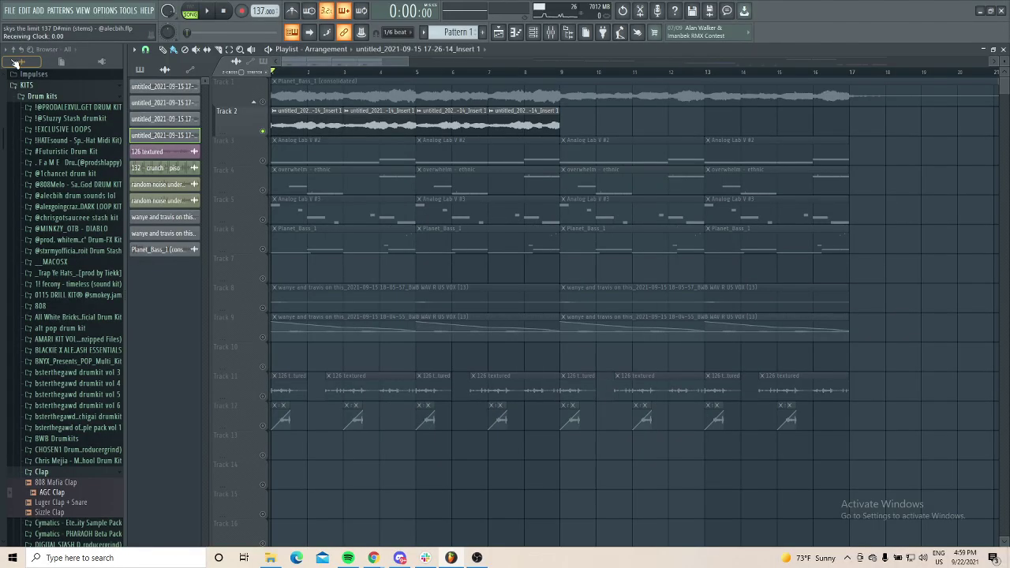
# Step: Reopen the Track 2 audio clip's channel settings and check its mixer track for effects
pyautogui.doubleClick(415, 125)
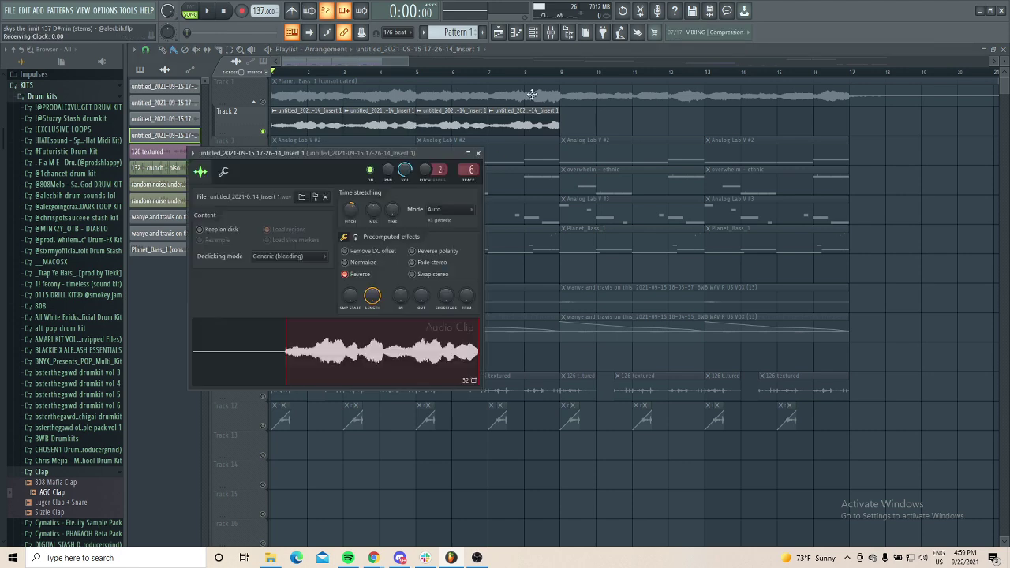
pyautogui.click(550, 31)
pyautogui.press('space')
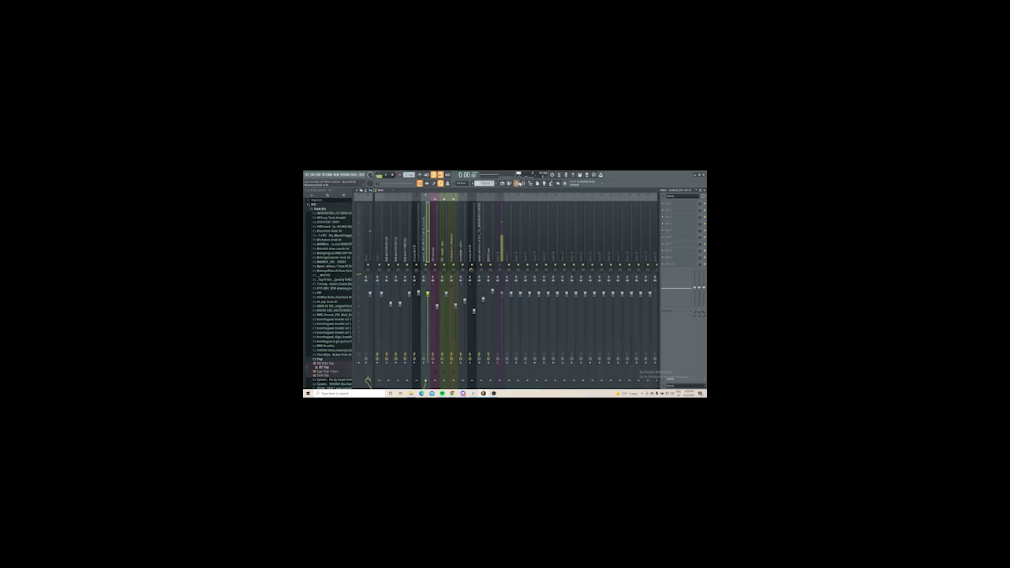
# Step: Open Track 3's Analog Lab V #2 pattern in the piano roll, show its instrument and play the notes
pyautogui.press('F5')
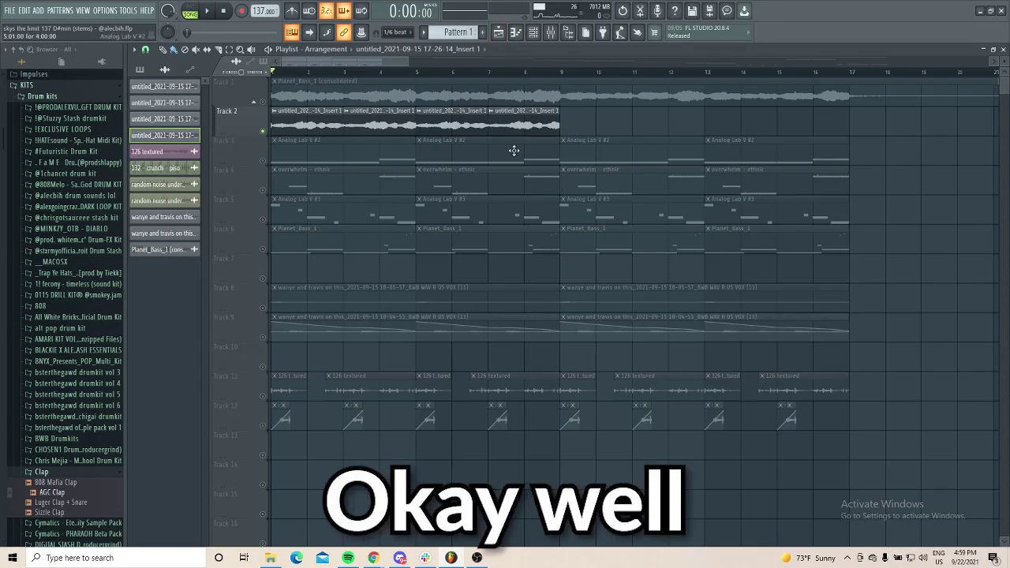
pyautogui.doubleClick(274, 154)
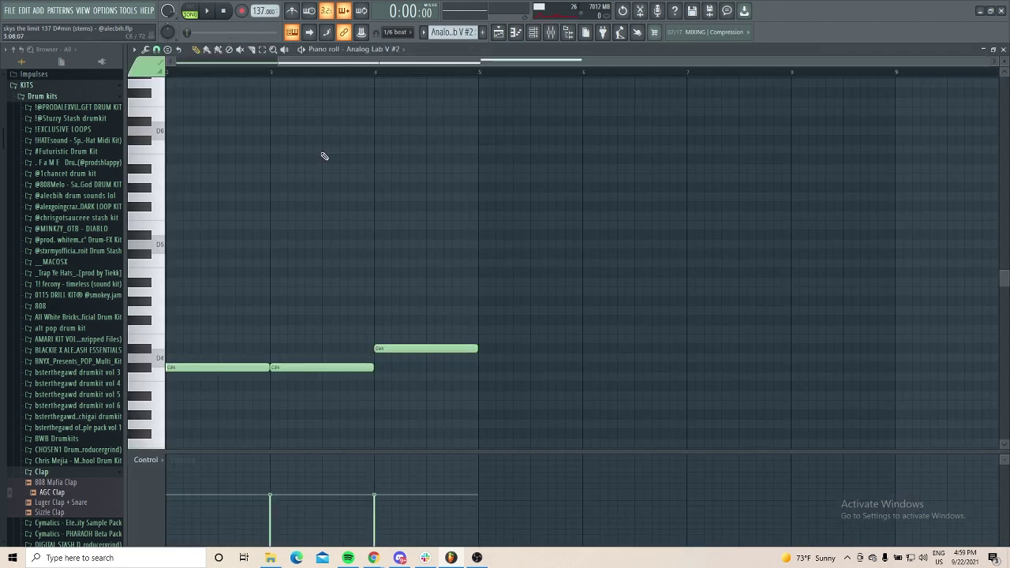
pyautogui.press('F6')
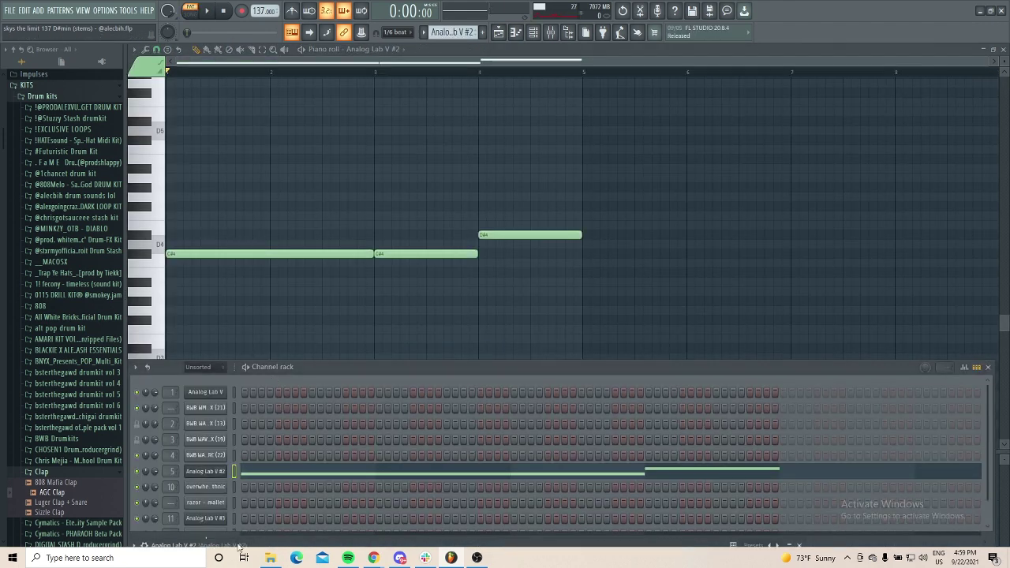
pyautogui.click(205, 471)
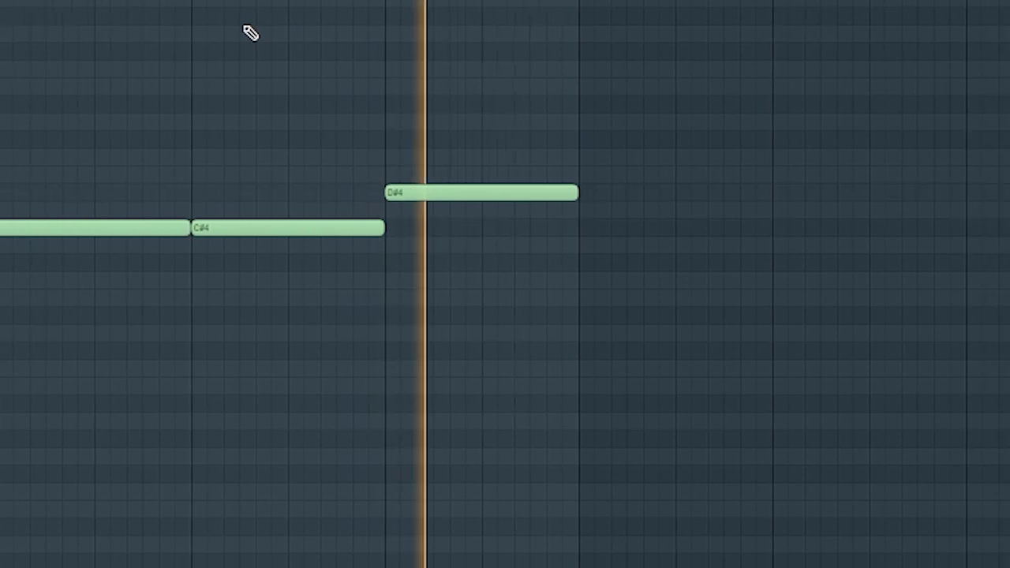
pyautogui.press('space')
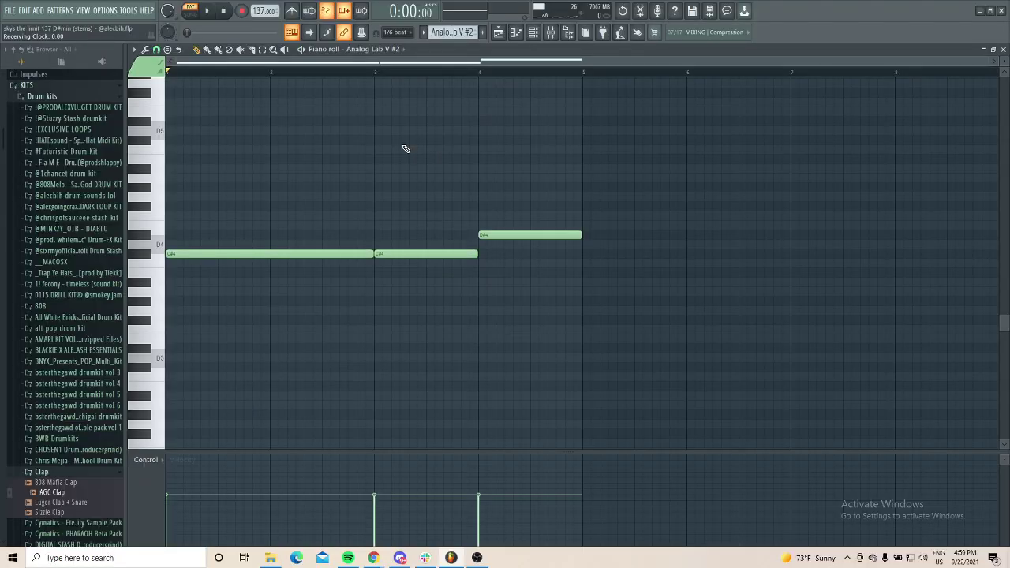
# Step: Examine the Fruity parametric EQ 2, Thermal and Fruity PanOMatic effects on the Analog Lab V #2 mixer track
pyautogui.click(550, 32)
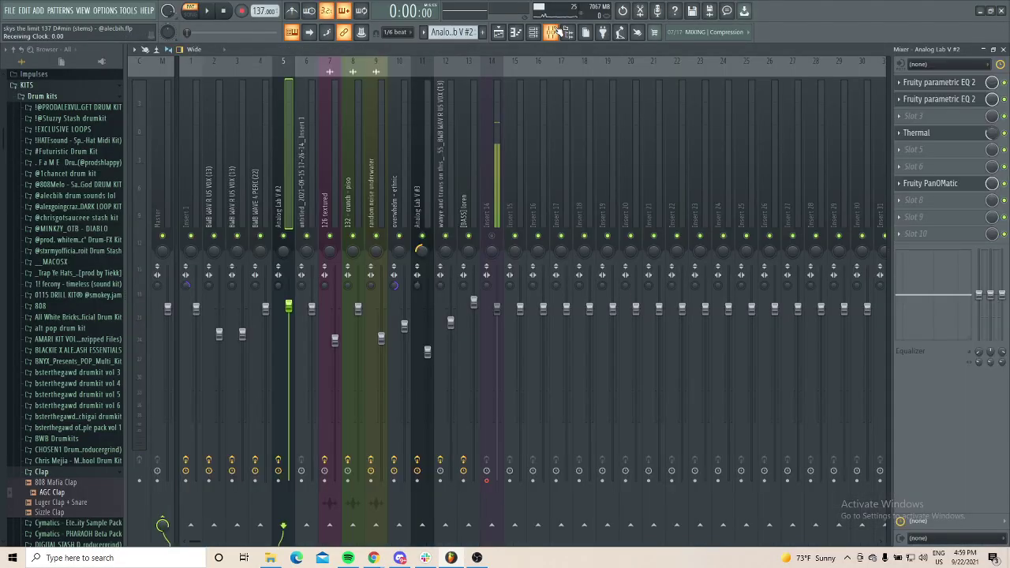
pyautogui.click(937, 98)
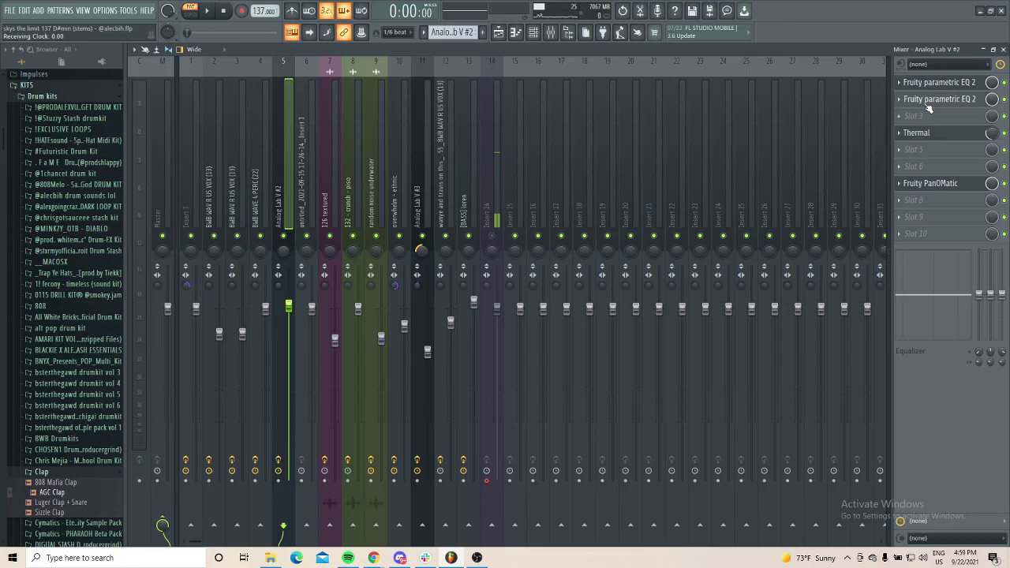
pyautogui.click(929, 101)
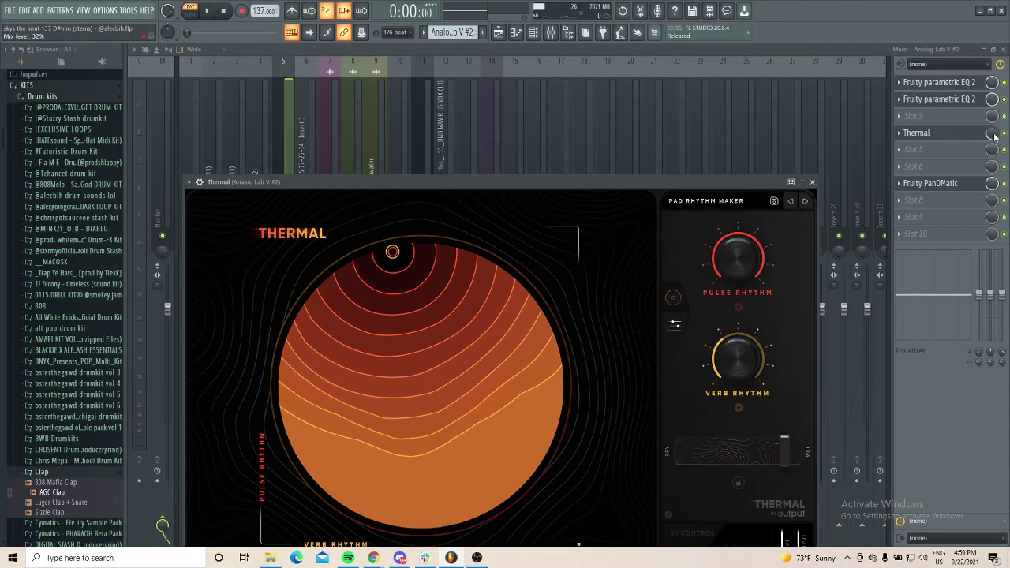
pyautogui.click(812, 181)
pyautogui.click(956, 183)
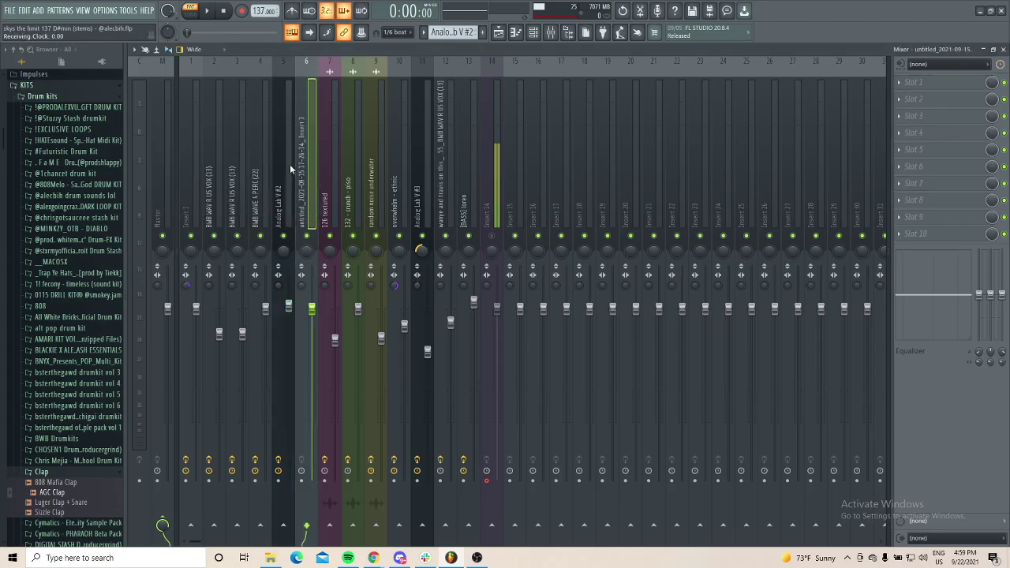
pyautogui.click(269, 164)
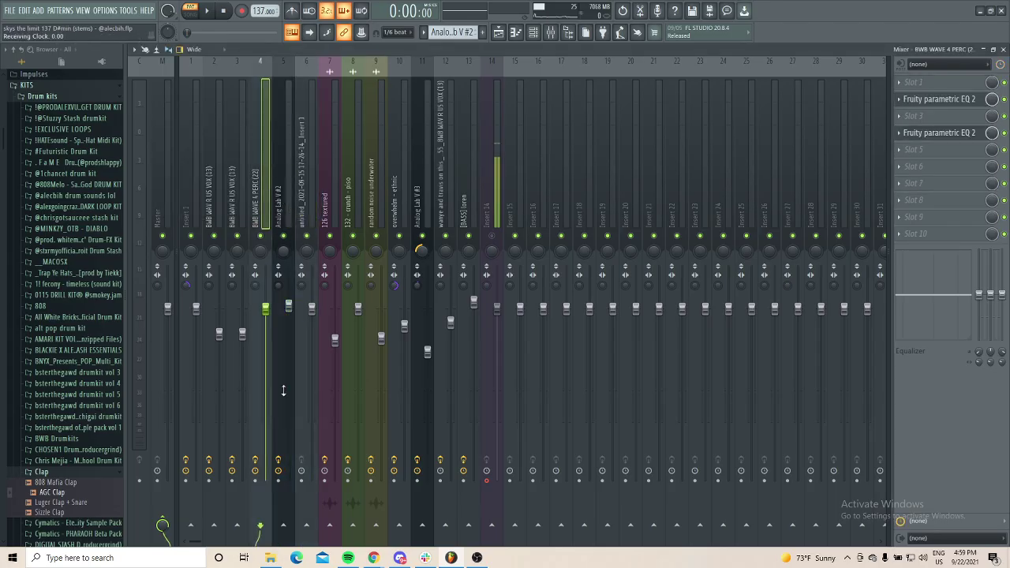
pyautogui.click(283, 164)
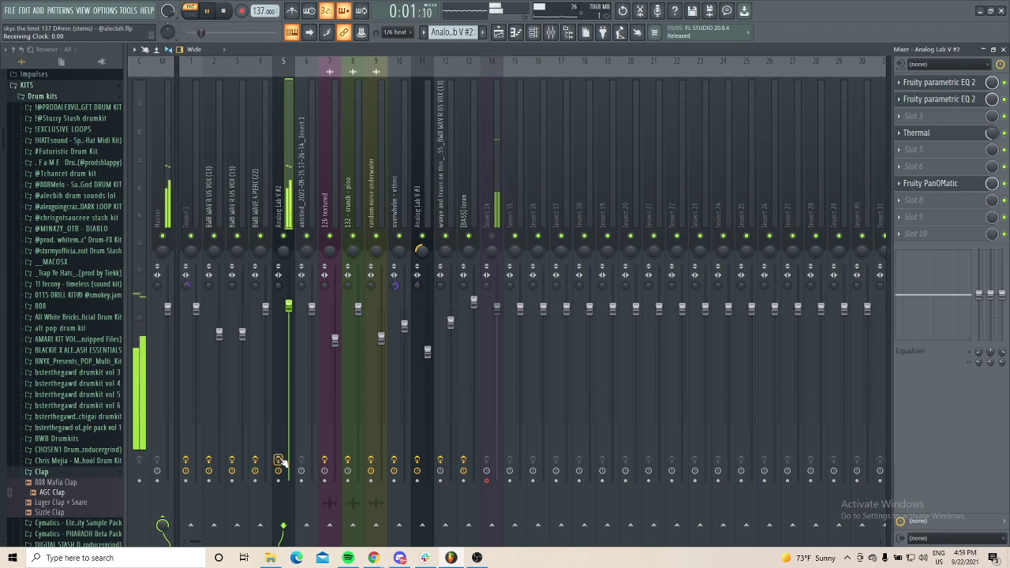
# Step: Stop playback, open Track 4's overwhelm - ethnic pattern in the piano roll and play its notes
pyautogui.press('space')
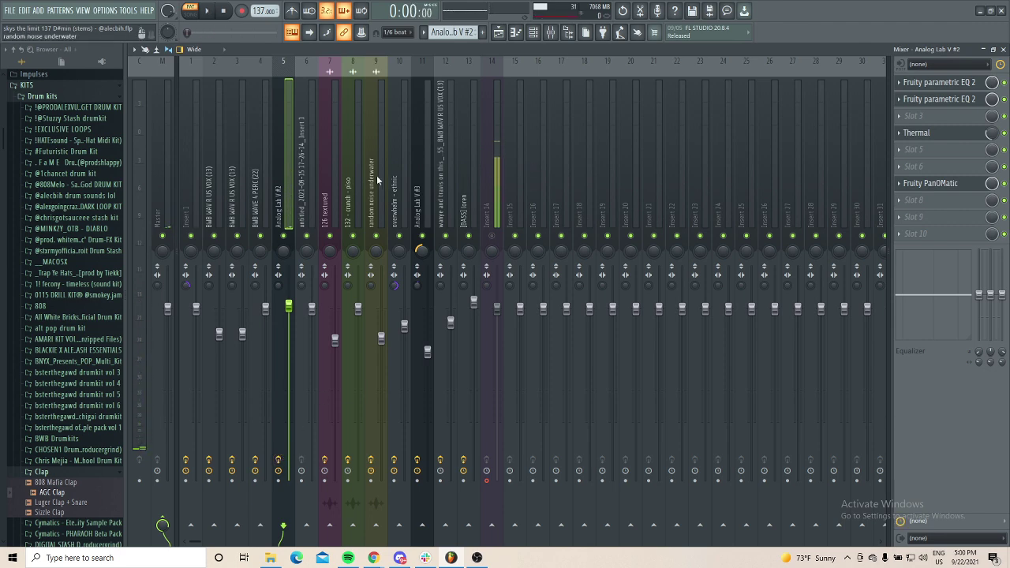
pyautogui.click(500, 32)
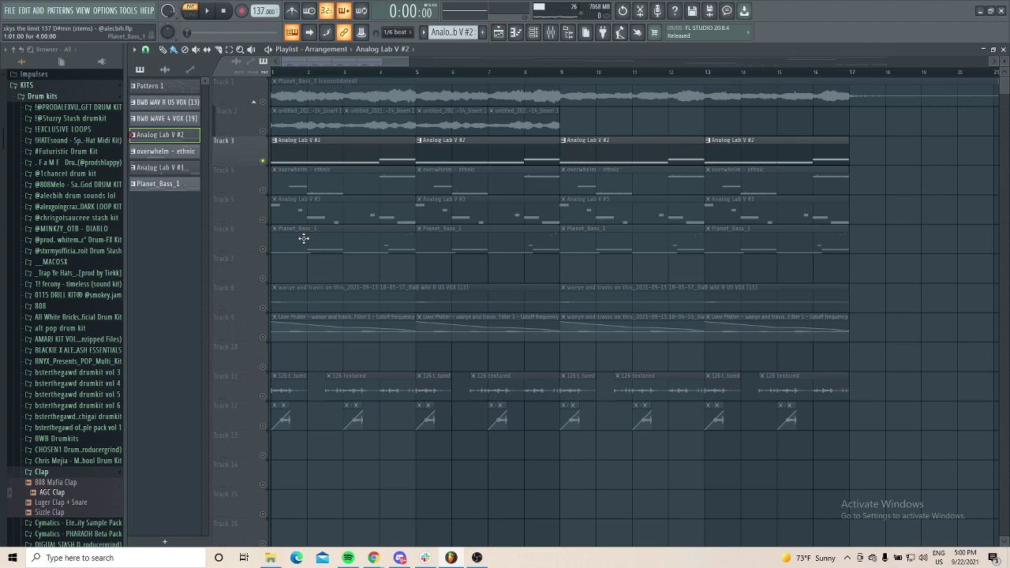
pyautogui.doubleClick(310, 188)
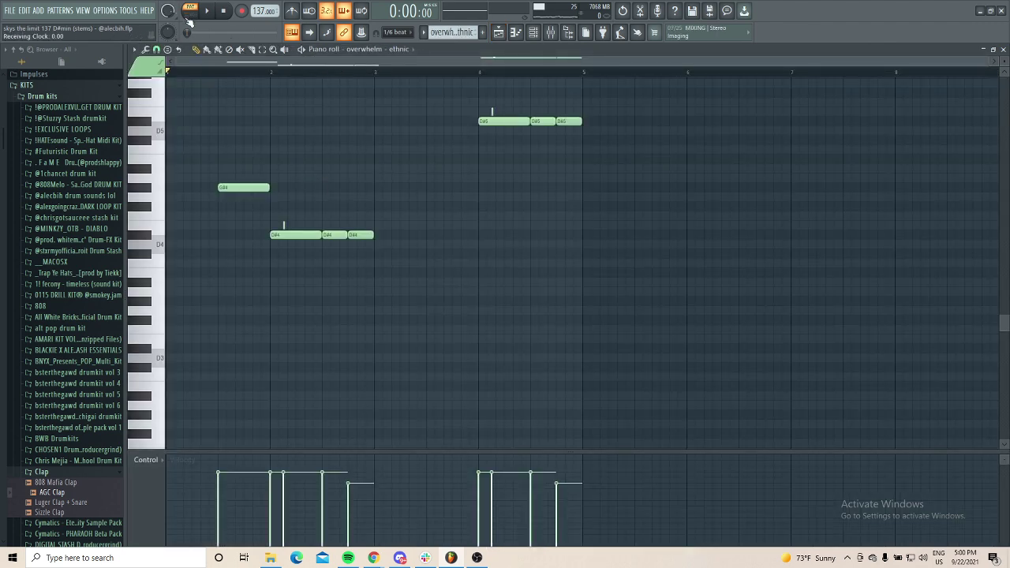
pyautogui.scroll(2, 296, 170)
pyautogui.scroll(-1, 269, 209)
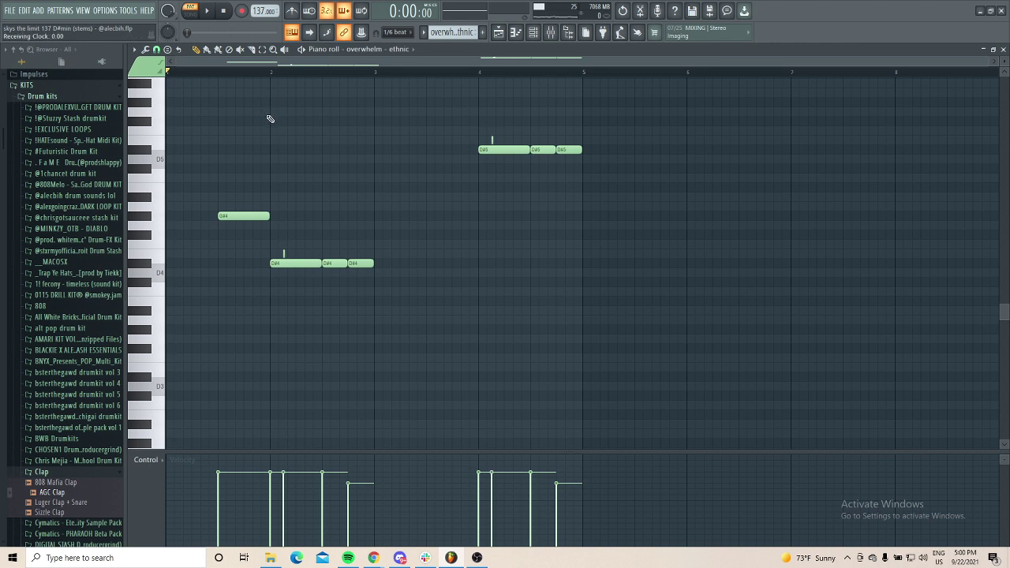
pyautogui.press('space')
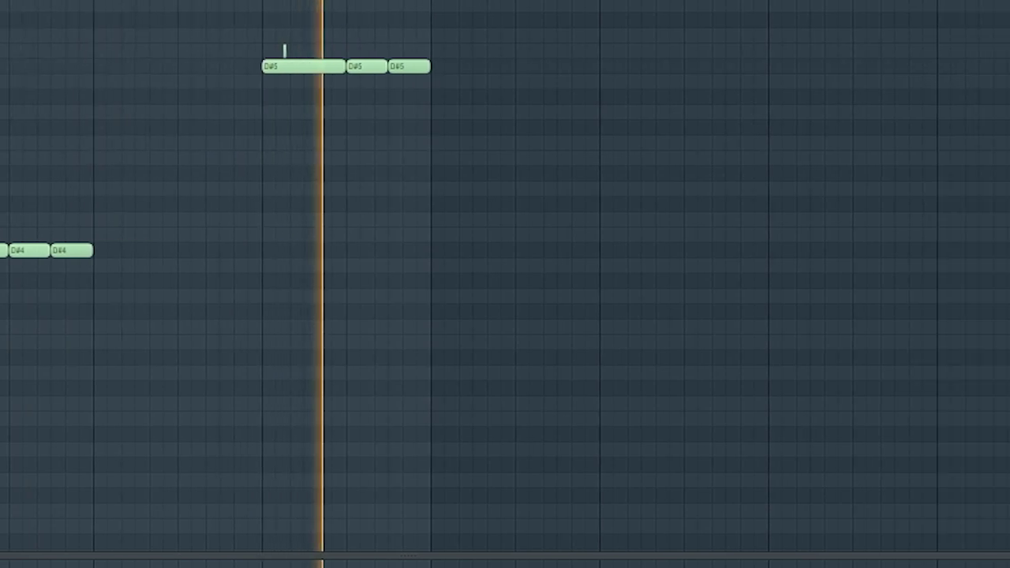
pyautogui.press('space')
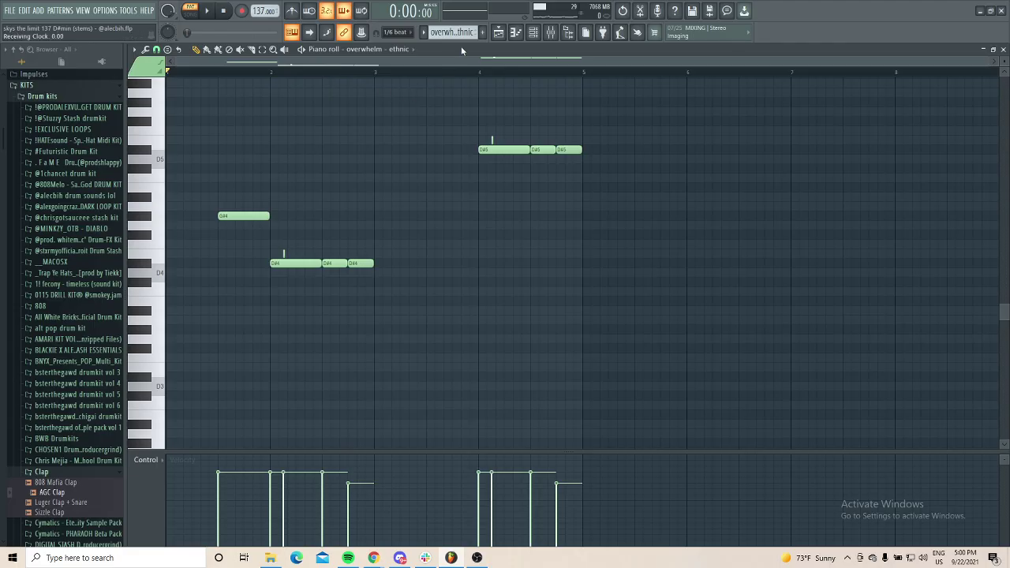
# Step: Examine the Auto-Tune EFX, Fruity parametric EQ 2, ValhallaVintageVerb and Fruity PanOMatic effects on the overwhelm - ethnic mixer track
pyautogui.click(548, 33)
pyautogui.click(409, 215)
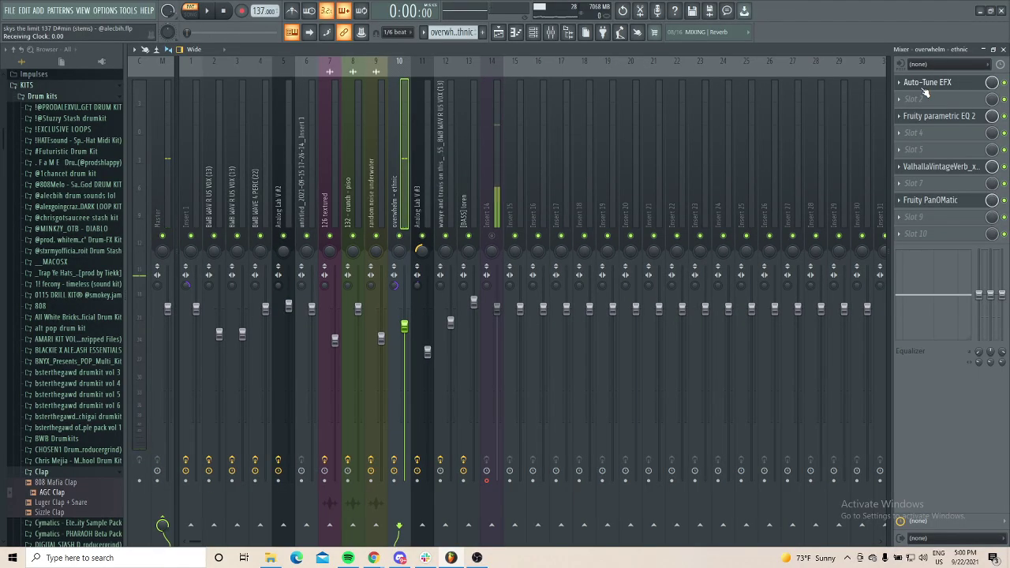
pyautogui.click(926, 84)
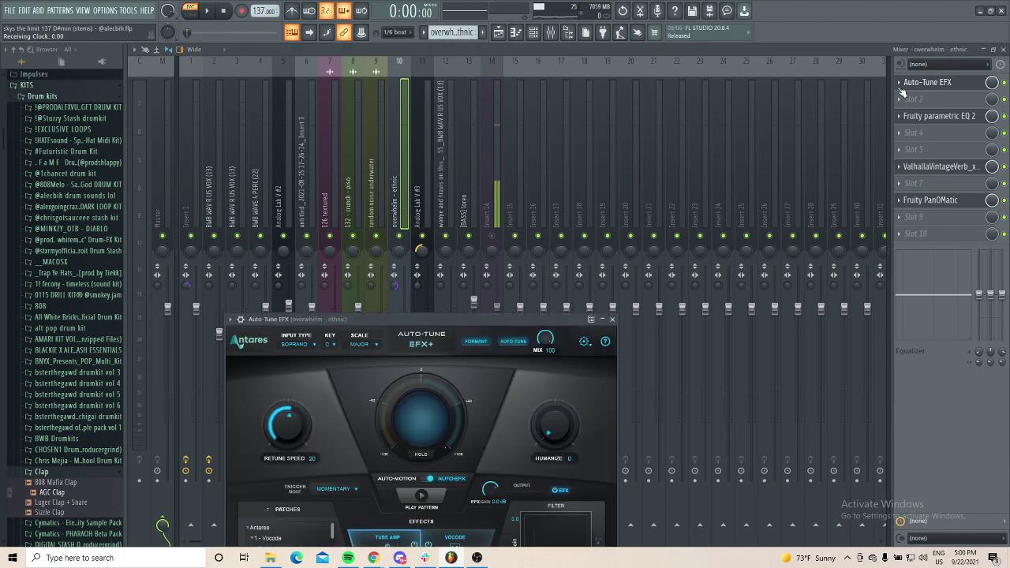
pyautogui.moveTo(420, 330); pyautogui.dragTo(470, 147)
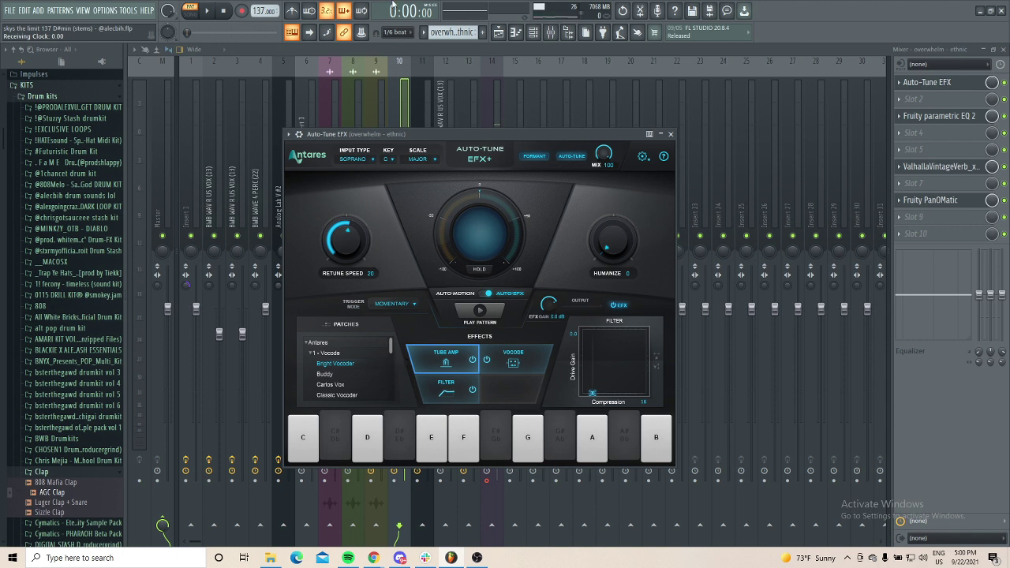
pyautogui.click(951, 117)
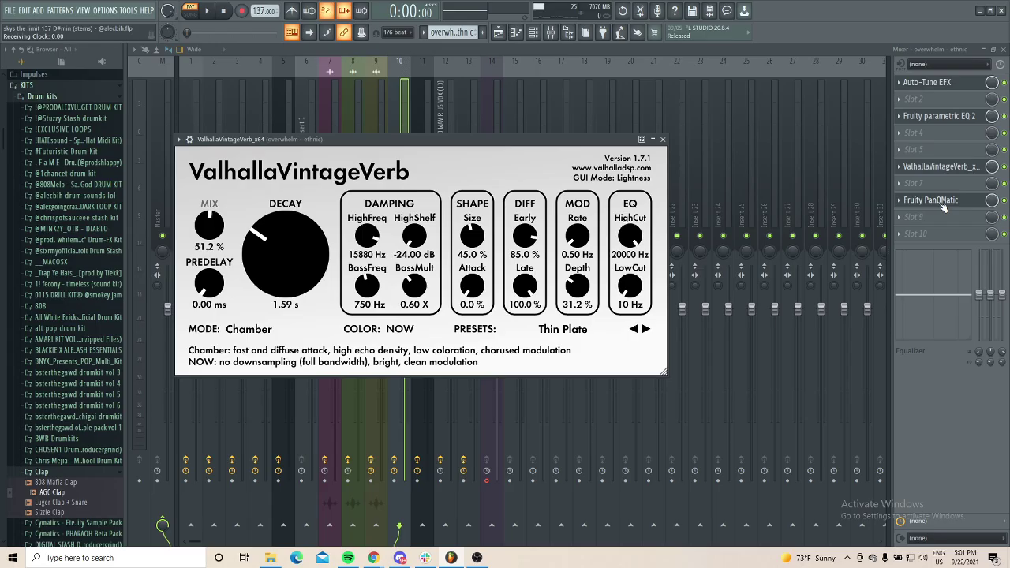
pyautogui.click(1009, 183)
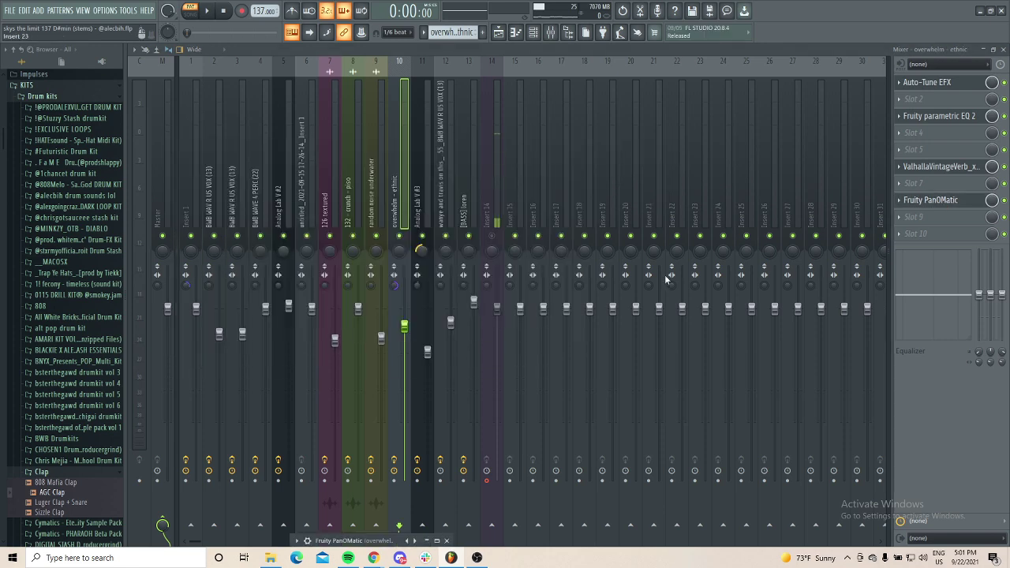
pyautogui.click(365, 541)
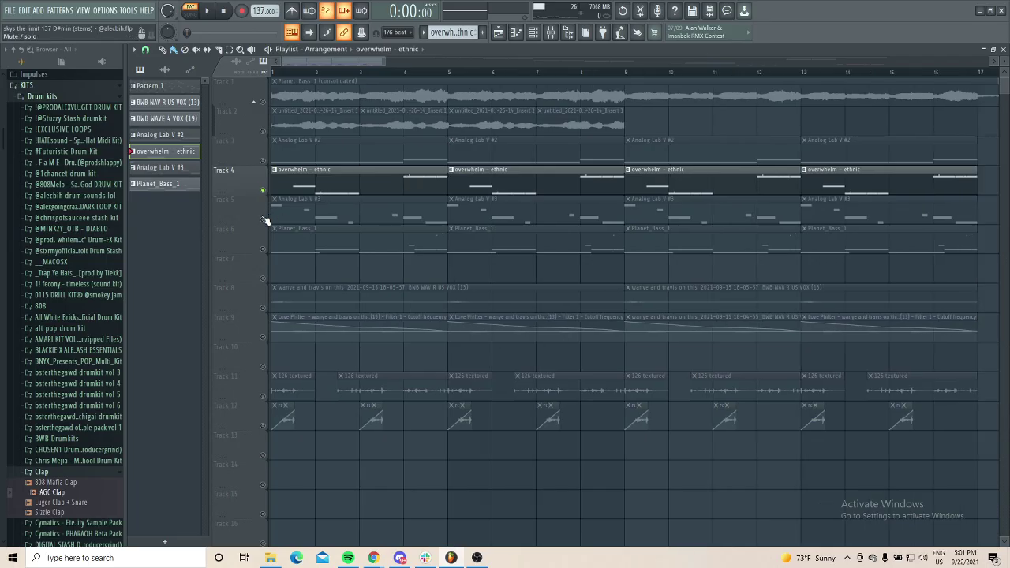
# Step: Open Track 5's Analog Lab V #3 pattern in the piano roll and show its instrument and notes
pyautogui.doubleClick(273, 218)
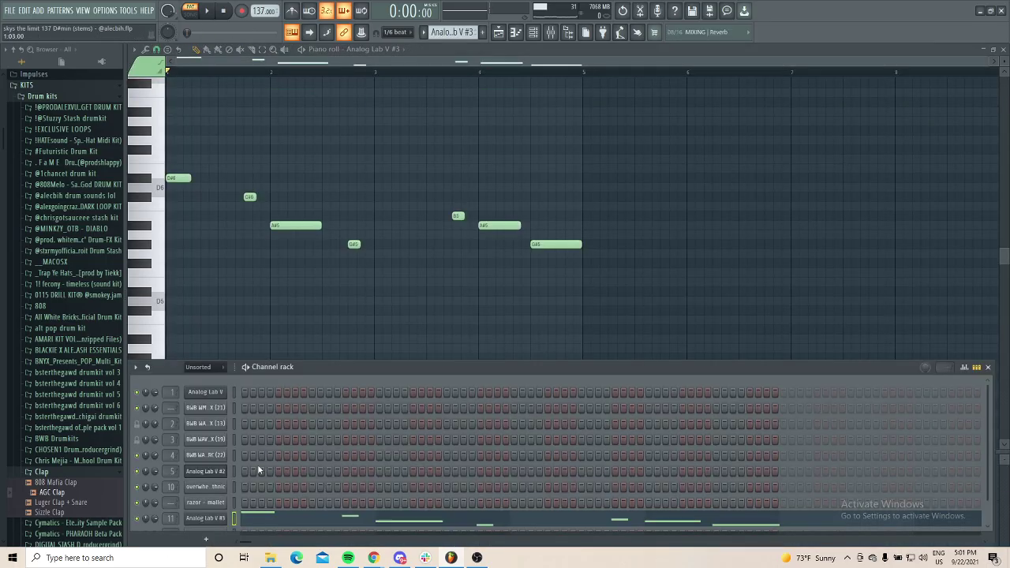
pyautogui.click(224, 517)
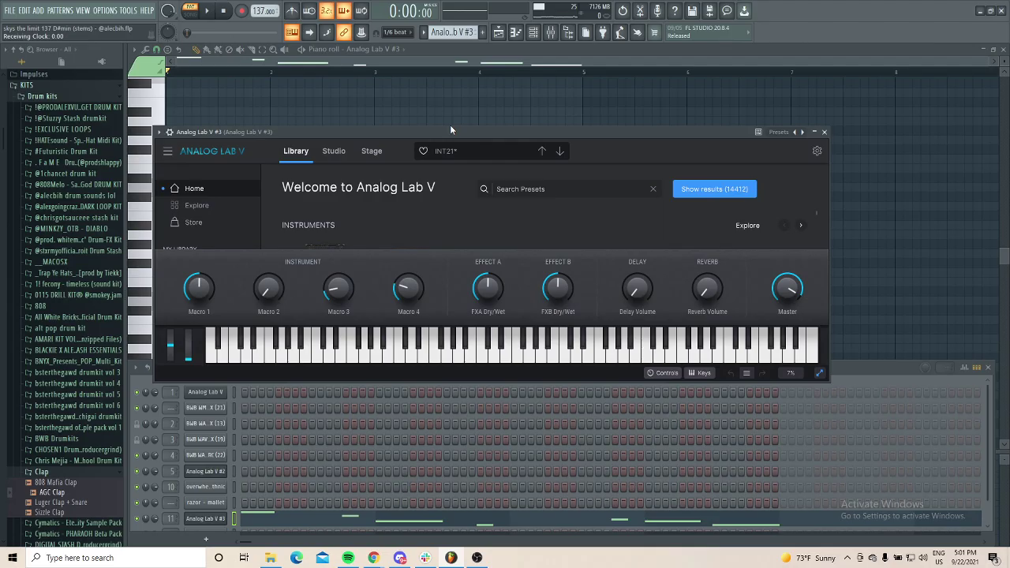
pyautogui.click(447, 121)
pyautogui.scroll(3, 413, 172)
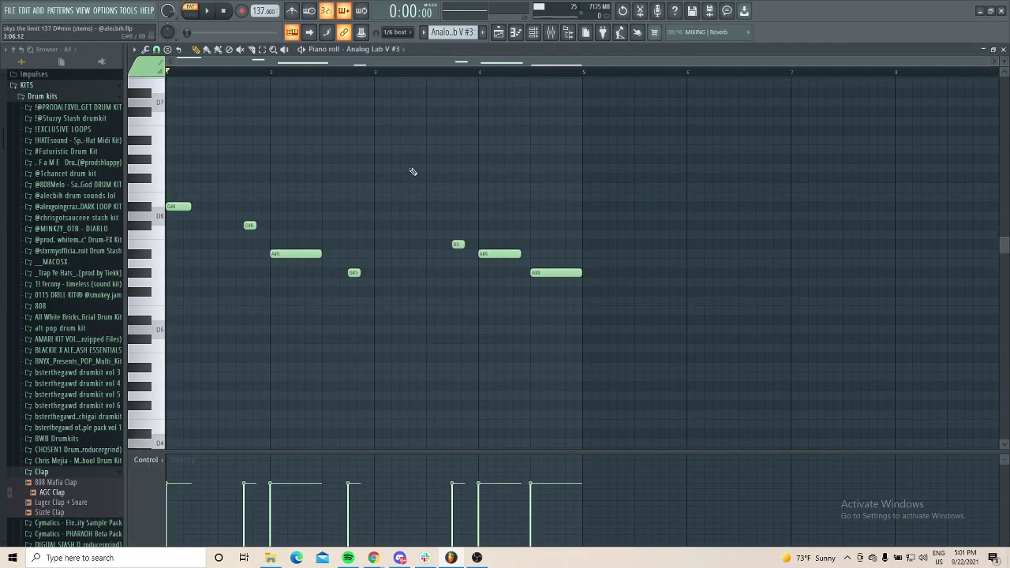
# Step: Show the effects chain on the Analog Lab V #3 mixer track and return to the playlist
pyautogui.click(537, 31)
pyautogui.click(552, 30)
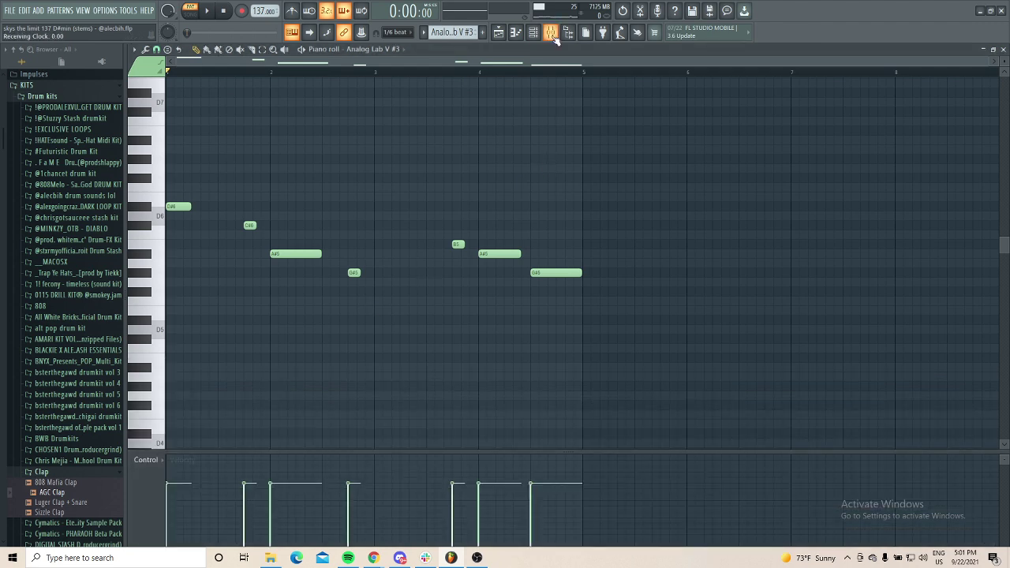
pyautogui.press('F9')
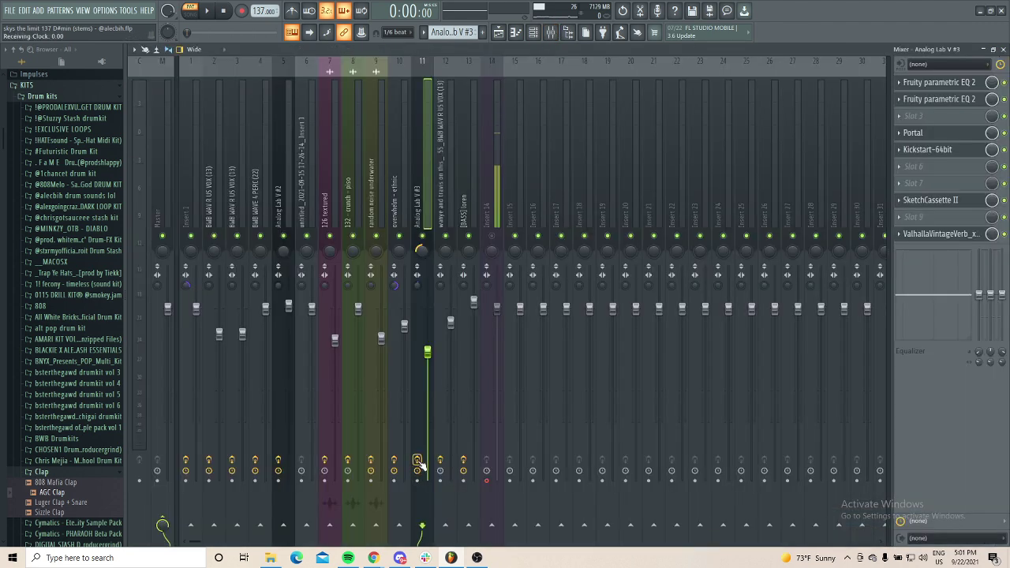
pyautogui.press('F5')
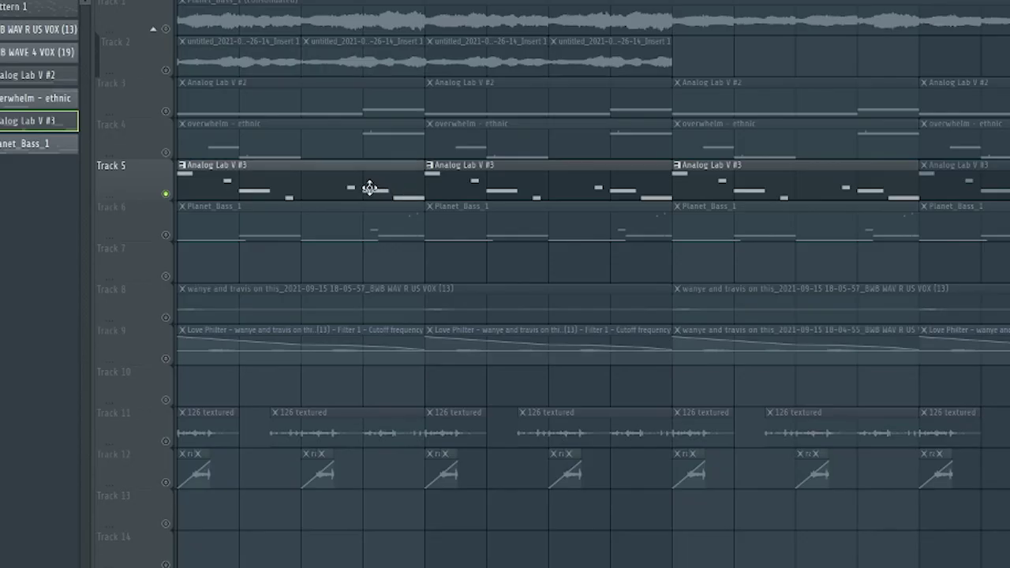
# Step: Reopen Track 5's Analog Lab V #3 pattern in the piano roll and play its melody, checking the mixer in between
pyautogui.doubleClick(370, 188)
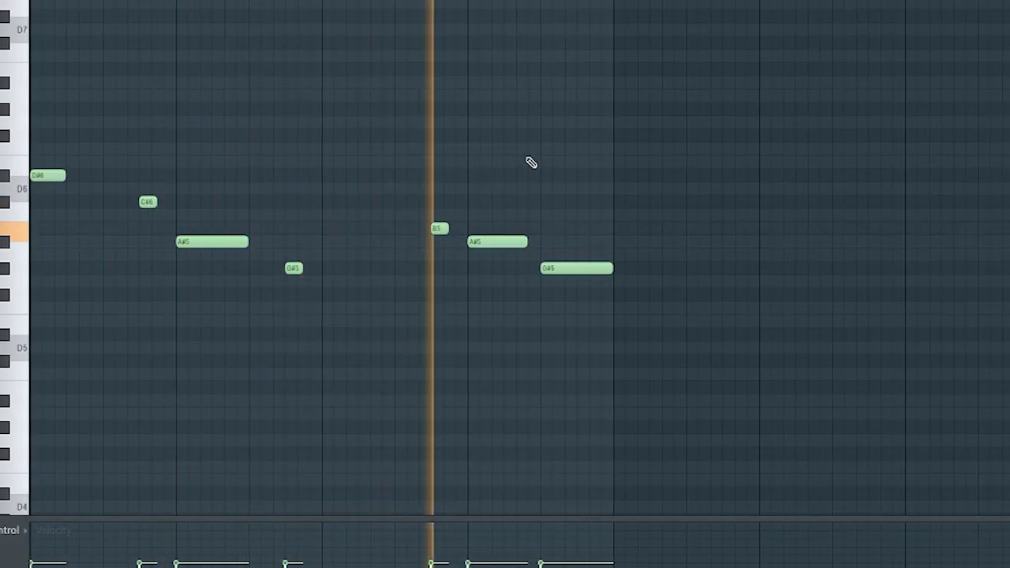
pyautogui.press('F9')
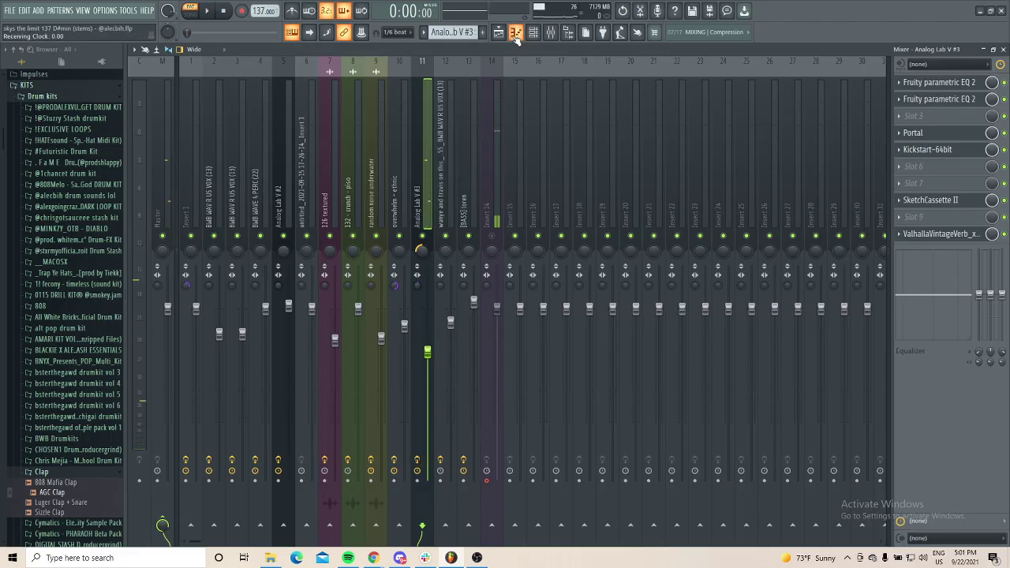
pyautogui.click(515, 33)
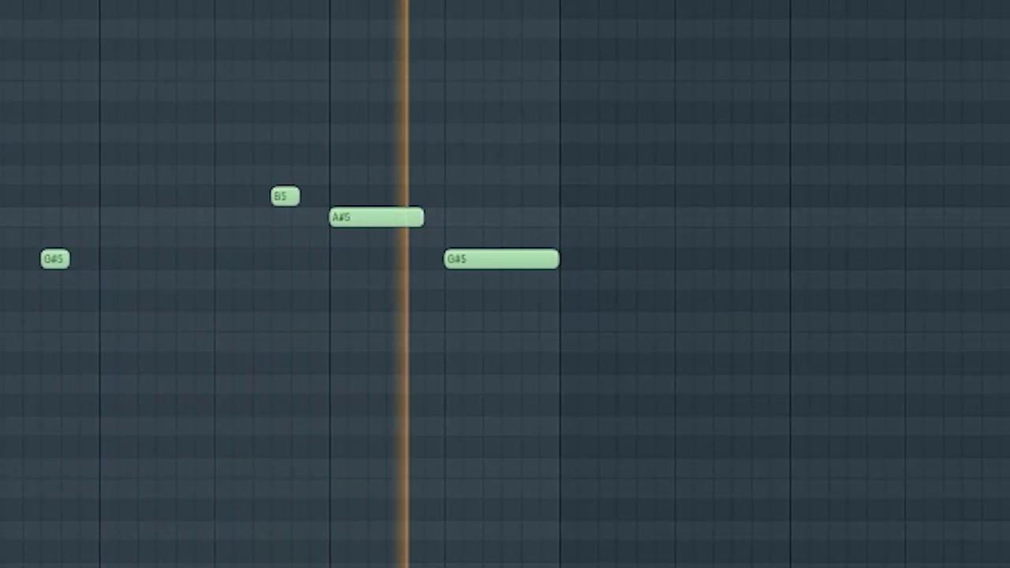
pyautogui.press('space')
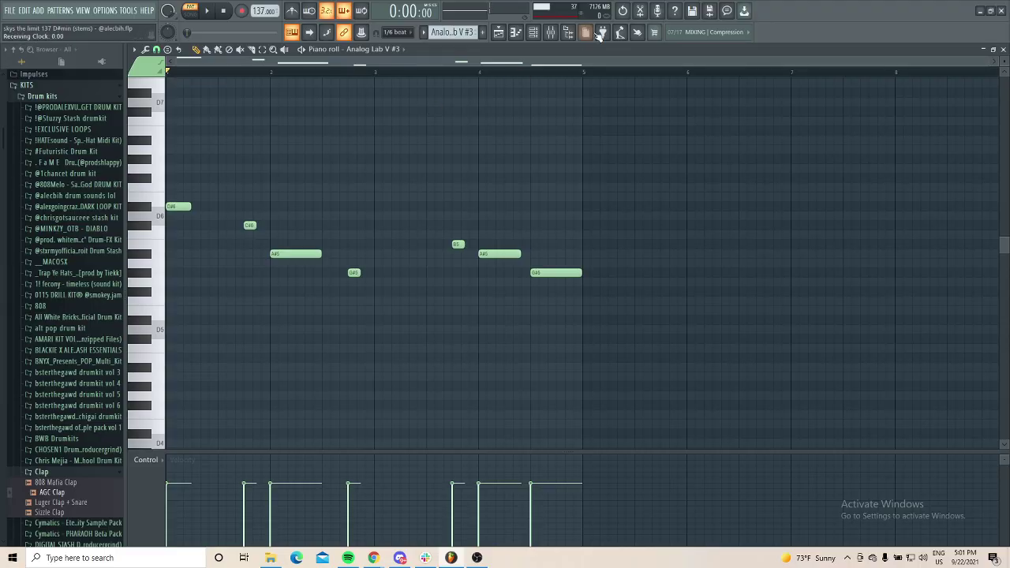
# Step: Examine the curves of both Fruity parametric EQ 2 effects on the Analog Lab V #3 mixer track
pyautogui.click(550, 32)
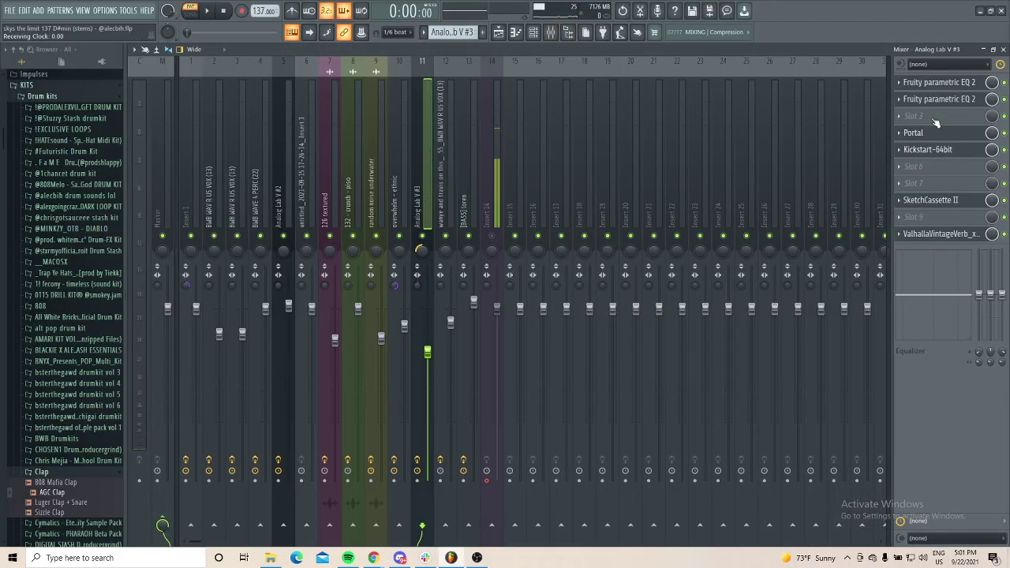
pyautogui.click(935, 89)
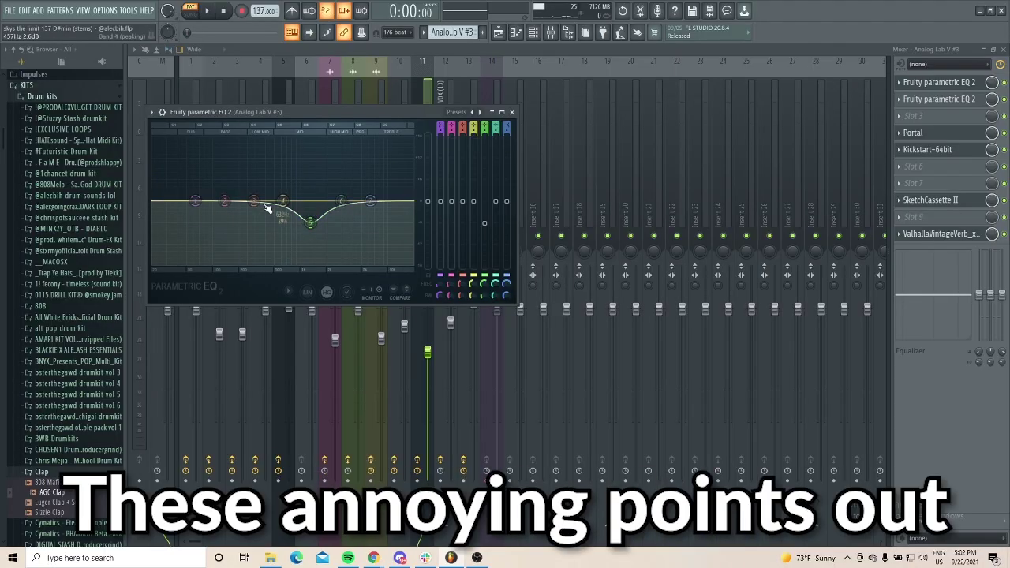
pyautogui.click(931, 101)
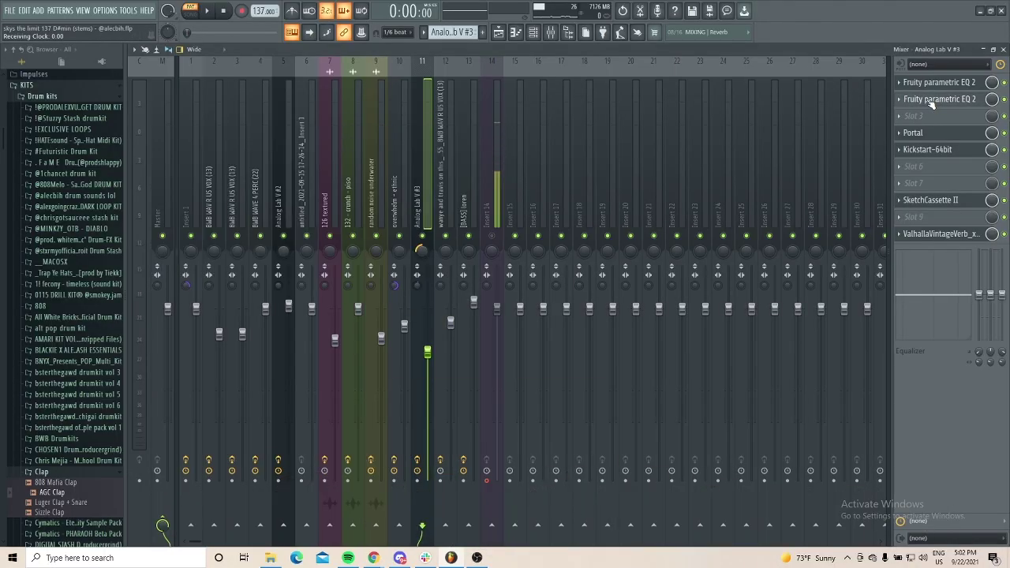
pyautogui.click(931, 101)
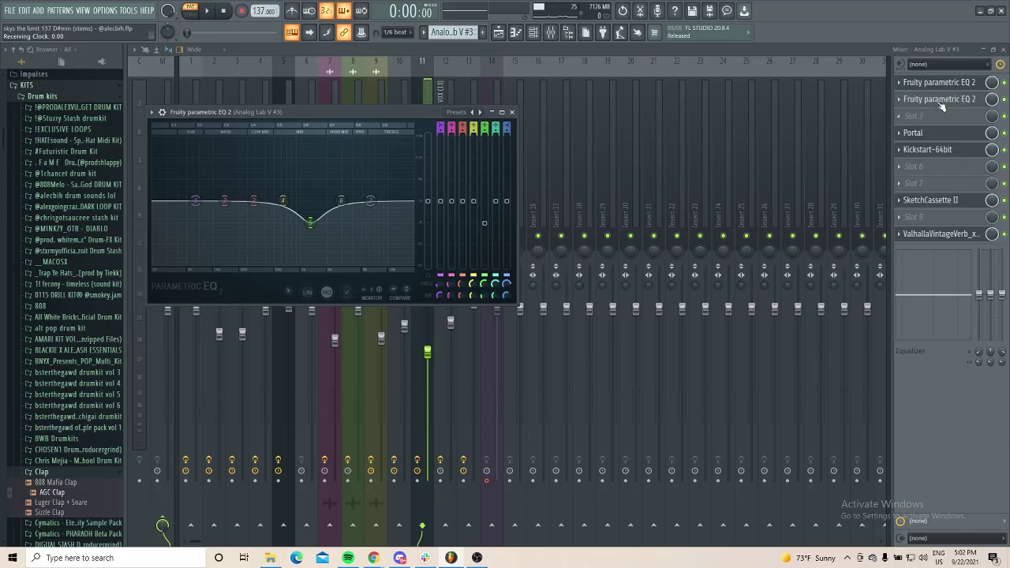
pyautogui.click(939, 101)
pyautogui.click(939, 101)
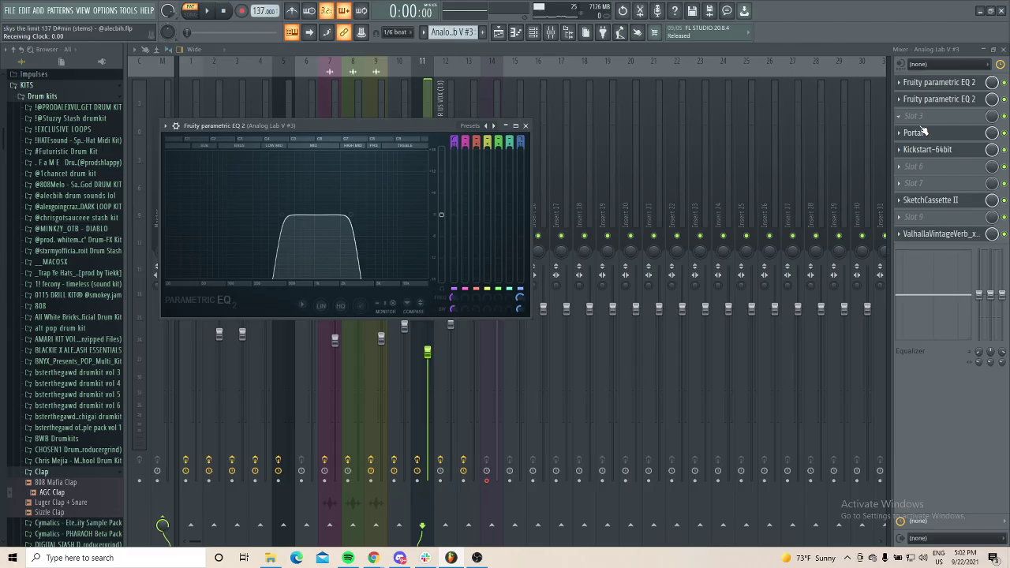
# Step: Examine the Portal and Kickstart-64bit effects on the Analog Lab V #3 mixer track, rechecking the pattern's notes between them
pyautogui.click(913, 133)
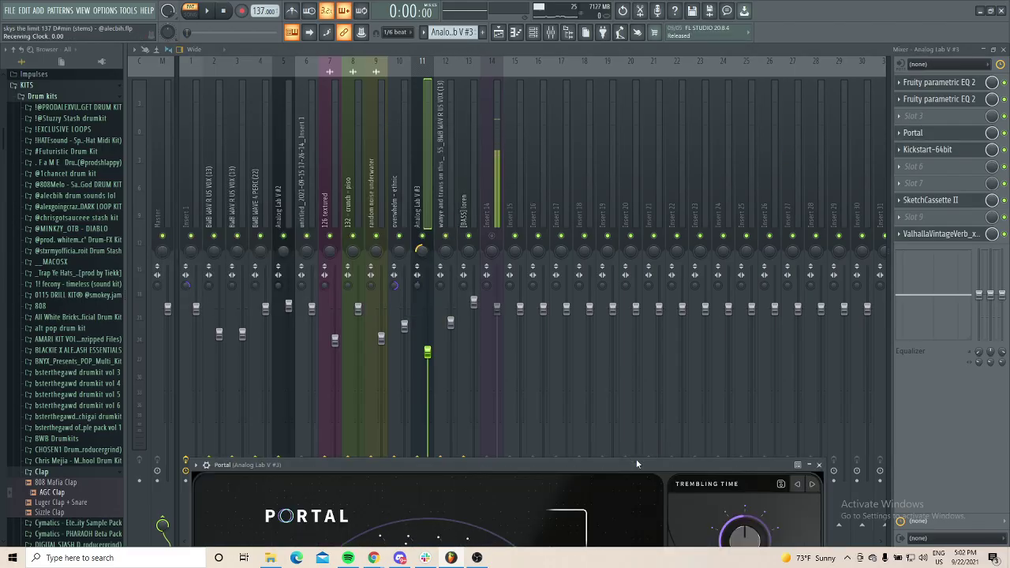
pyautogui.moveTo(637, 463); pyautogui.dragTo(648, 195)
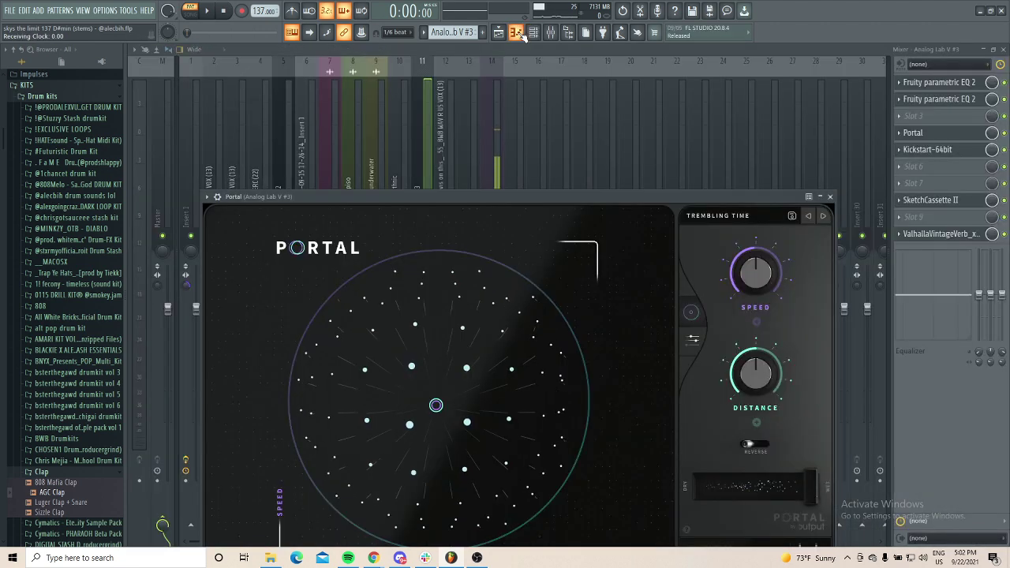
pyautogui.click(519, 34)
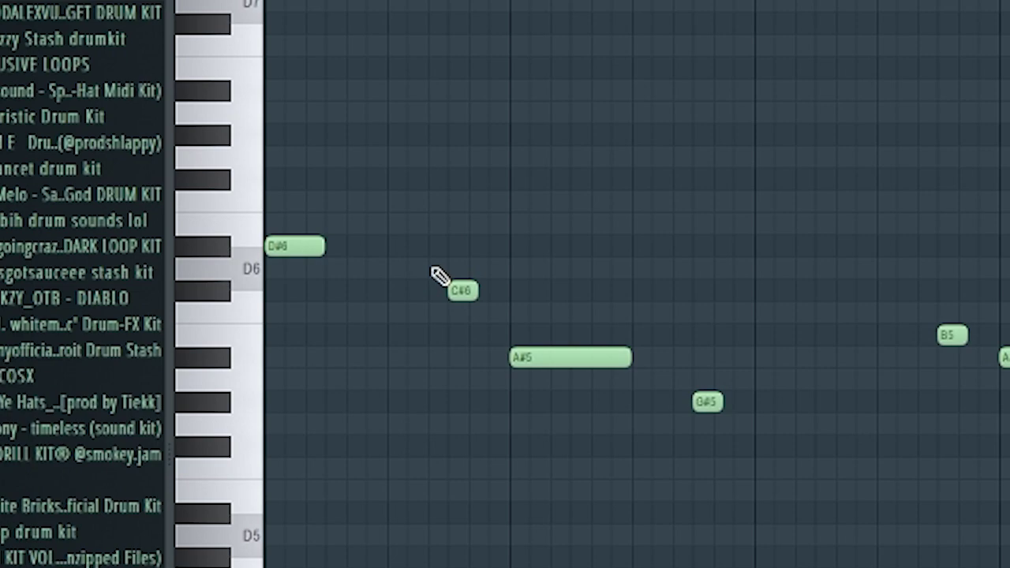
pyautogui.click(545, 296)
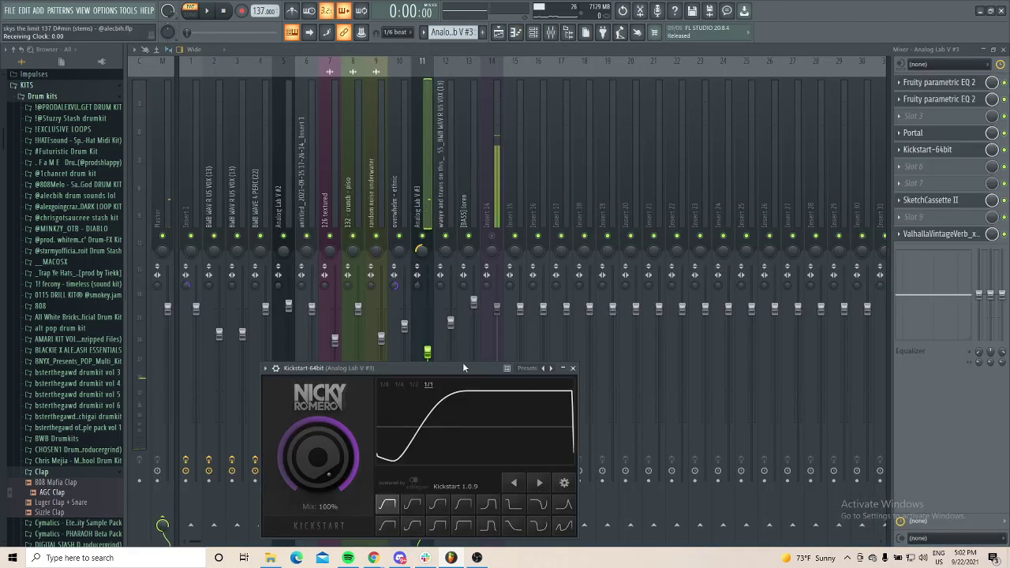
pyautogui.moveTo(463, 364); pyautogui.dragTo(468, 213)
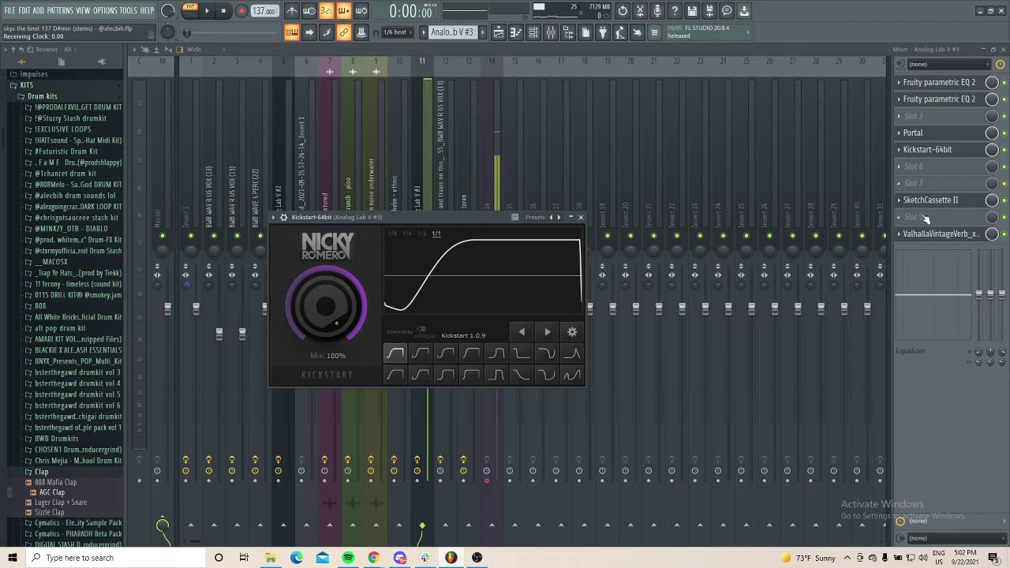
# Step: Examine the SketchCassette II and ValhallaVintageVerb settings on the Analog Lab V #3 mixer track
pyautogui.click(924, 199)
pyautogui.click(923, 207)
pyautogui.moveTo(438, 284); pyautogui.dragTo(494, 184)
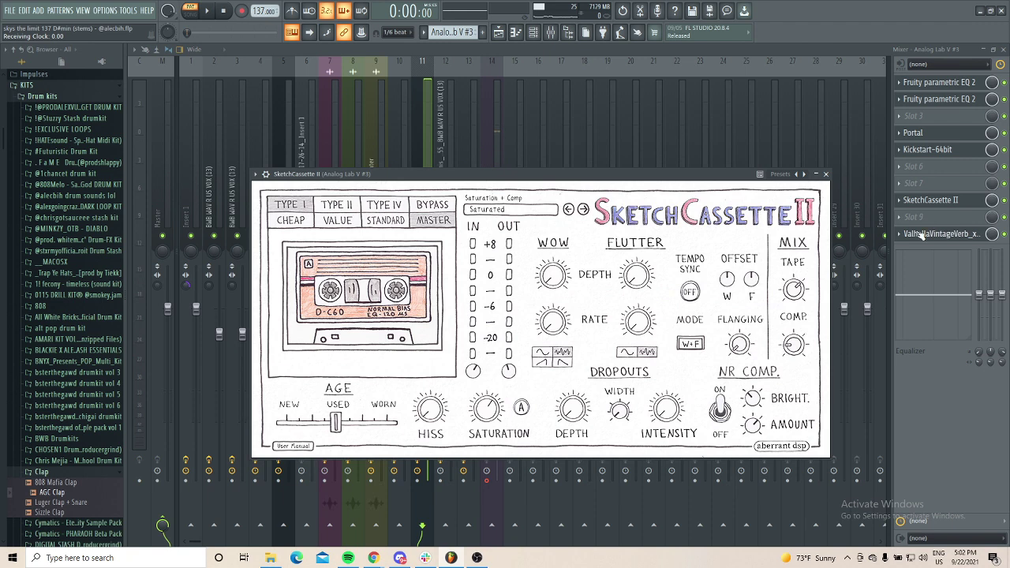
pyautogui.click(922, 235)
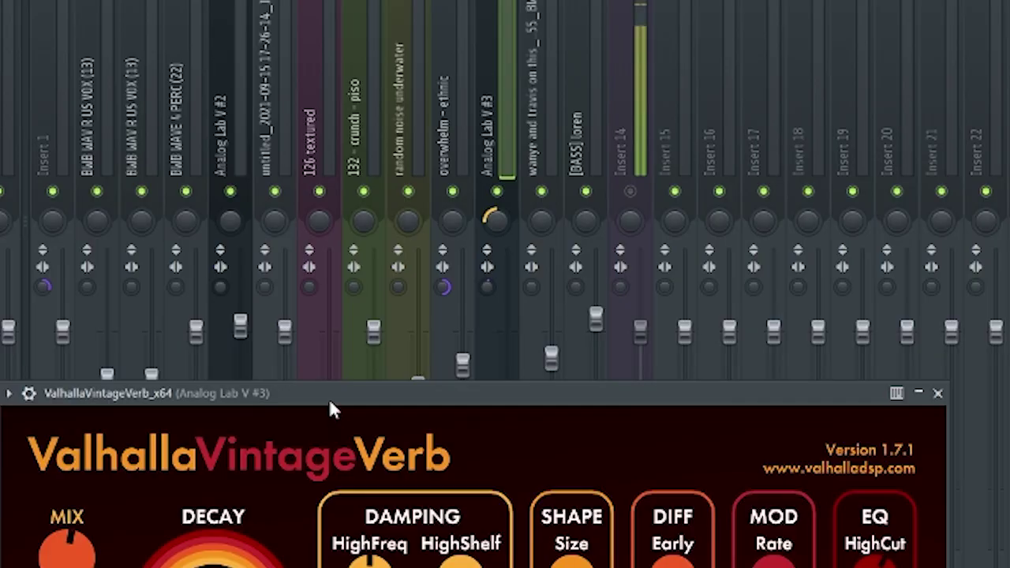
pyautogui.moveTo(336, 340); pyautogui.dragTo(351, 223)
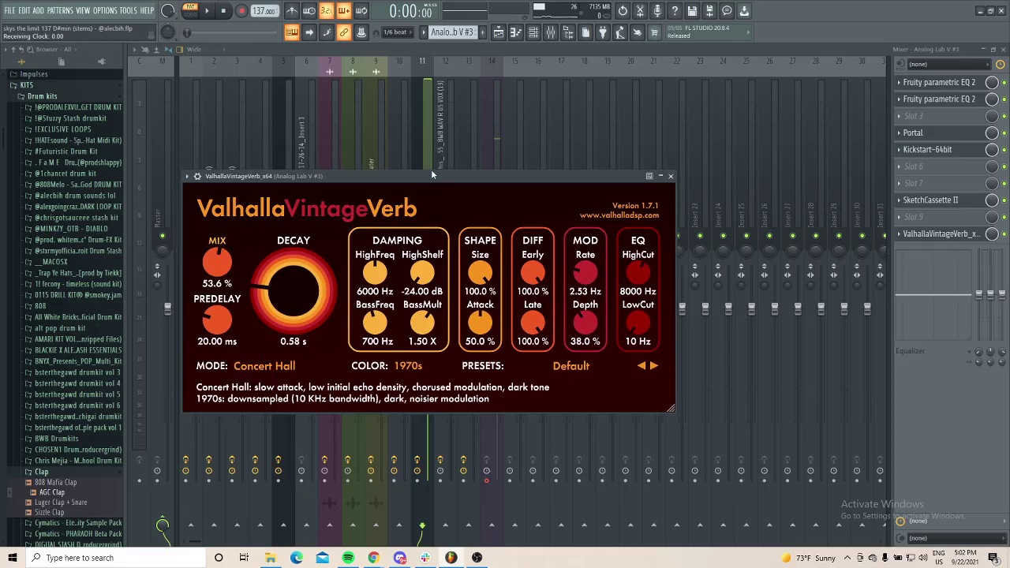
# Step: Open Track 6's Planet_Bass_1 pattern in the piano roll and play its bass line
pyautogui.moveTo(430, 168); pyautogui.dragTo(450, 557)
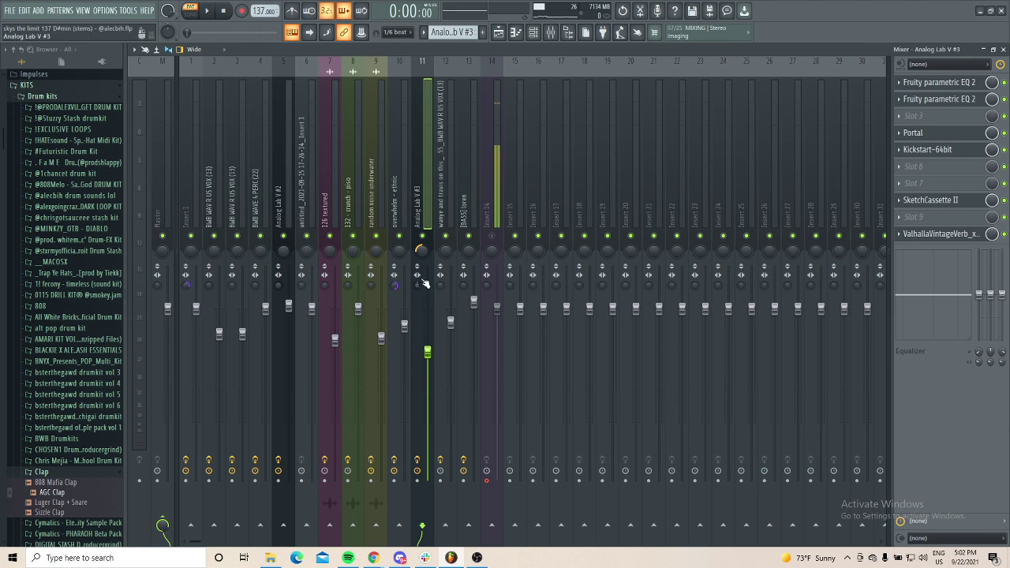
pyautogui.press('F5')
pyautogui.doubleClick(288, 241)
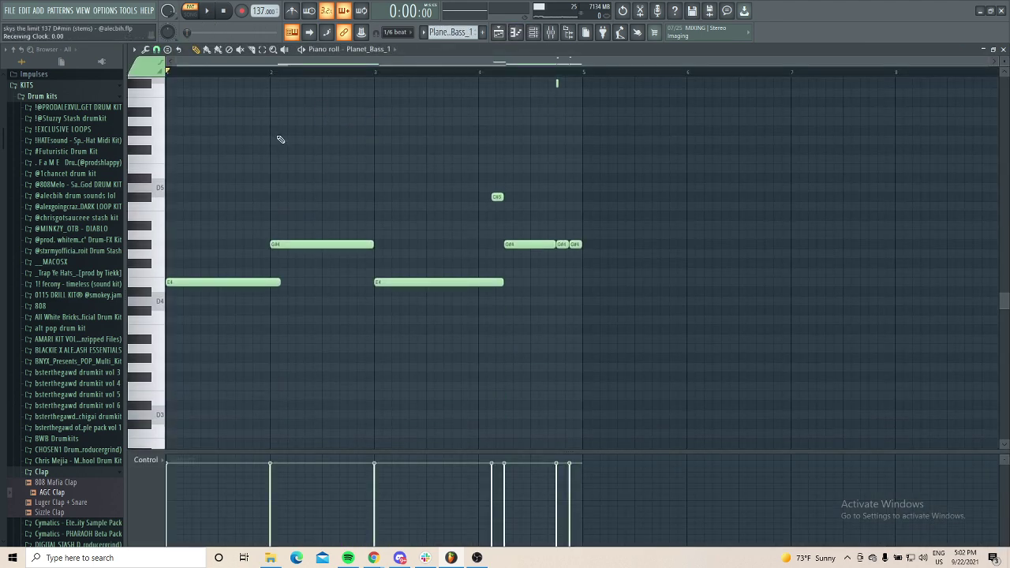
pyautogui.press('space')
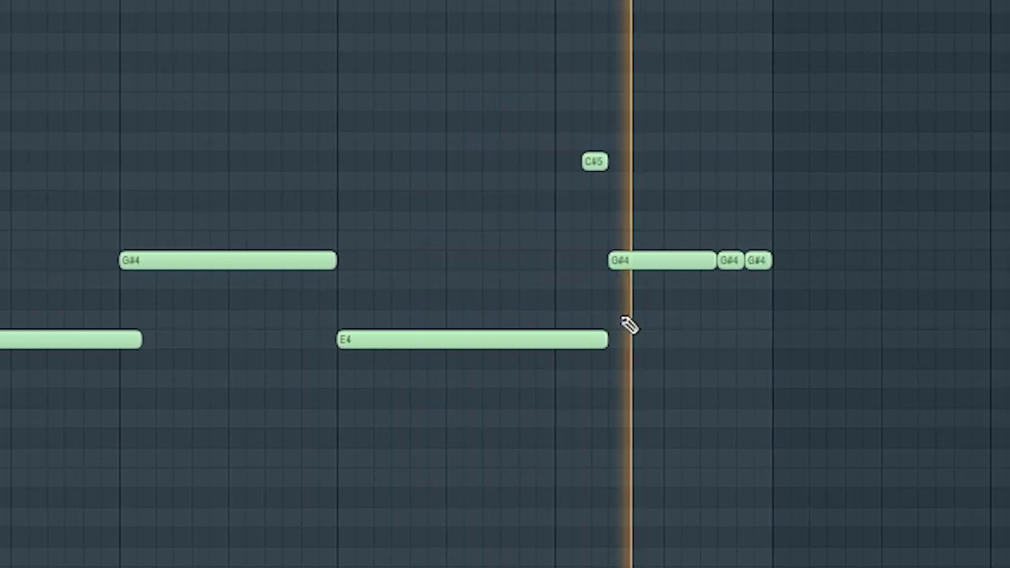
pyautogui.press('space')
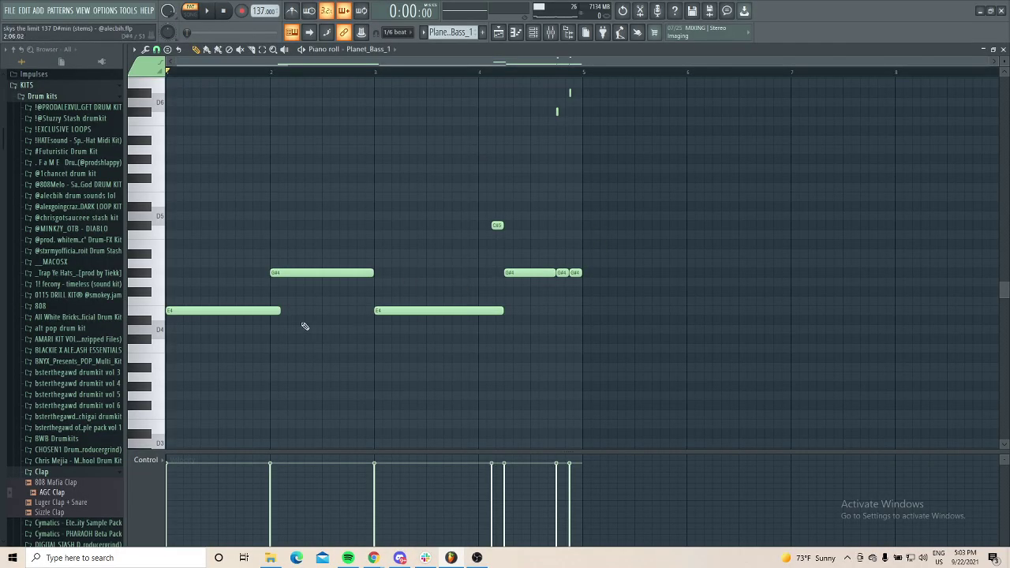
pyautogui.scroll(2, 310, 326)
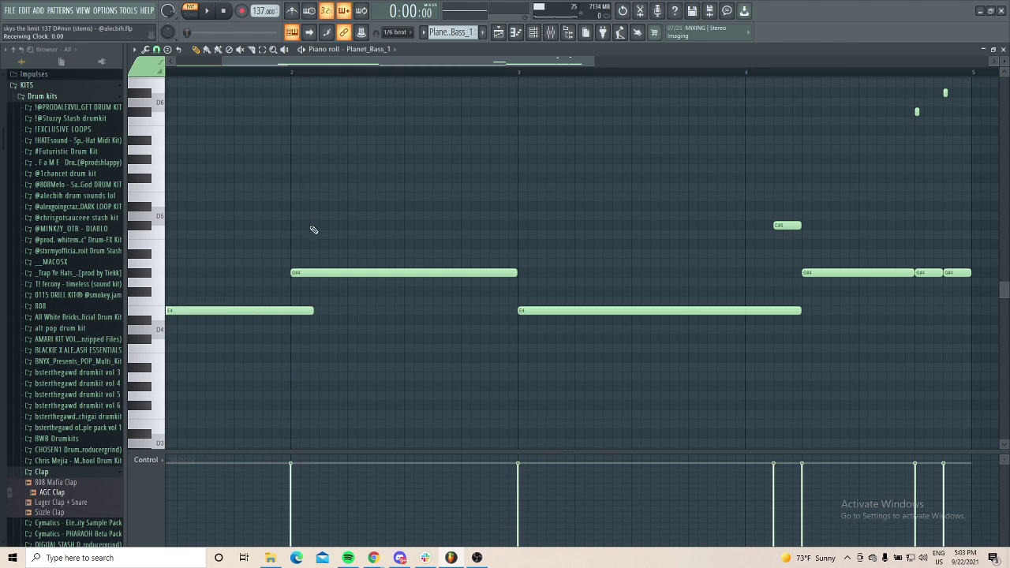
# Step: Examine the Planet_Bass_1 channel's polyphony settings, including the Mono option, alongside the pattern's notes
pyautogui.click(543, 33)
pyautogui.rightClick(207, 514)
pyautogui.click(213, 515)
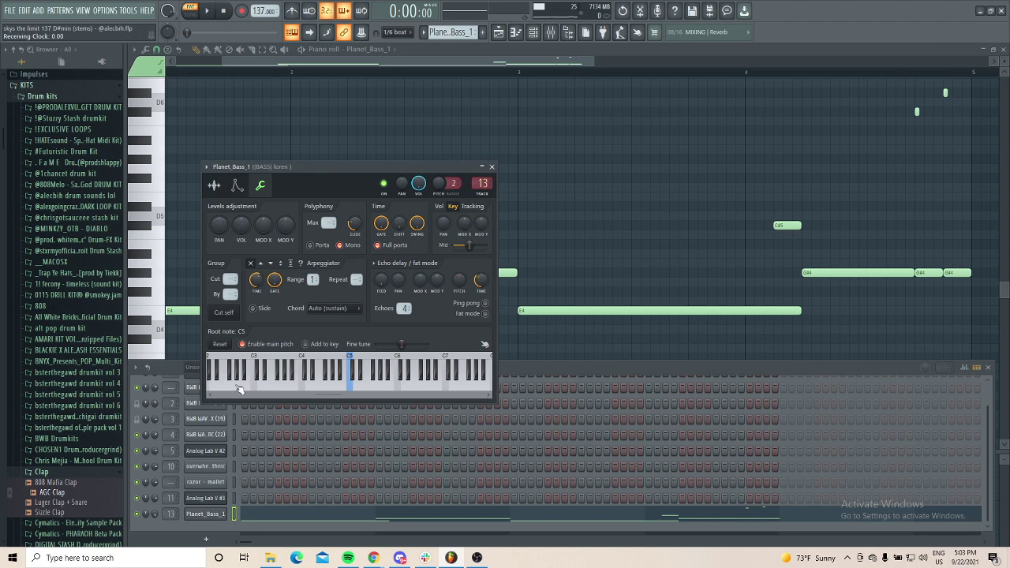
pyautogui.click(224, 187)
pyautogui.click(266, 190)
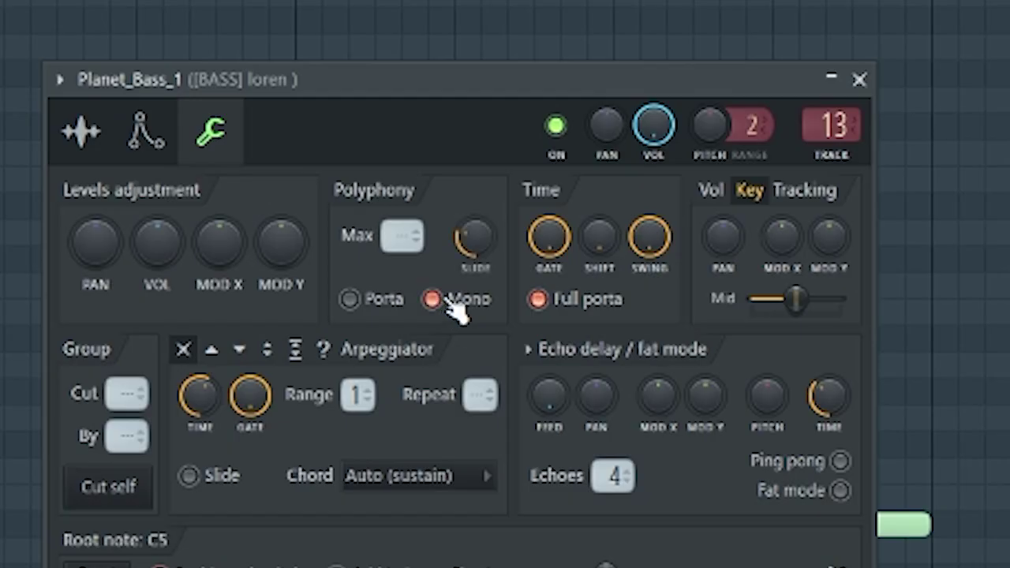
pyautogui.moveTo(354, 171); pyautogui.dragTo(357, 176)
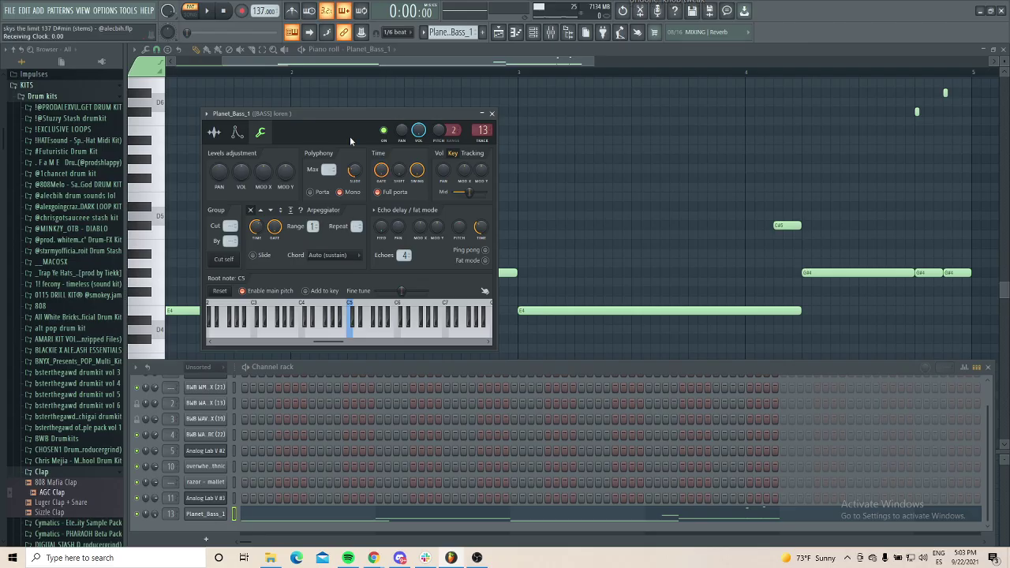
pyautogui.moveTo(426, 75); pyautogui.dragTo(493, 75)
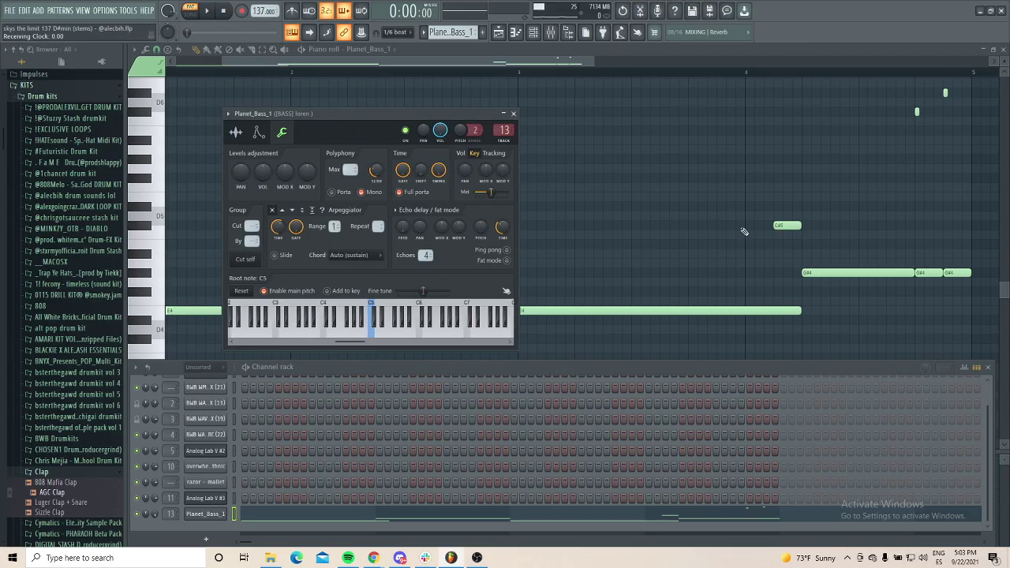
pyautogui.press('F7')
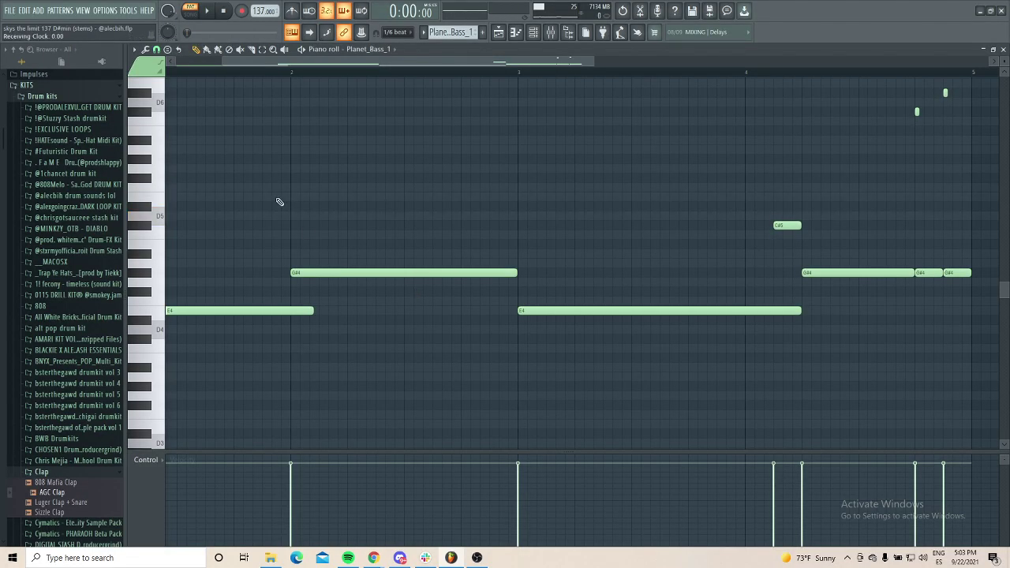
# Step: Examine the closing notes of the Planet_Bass_1 pattern and check the properties of the C#6 slide note
pyautogui.scroll(-1, 455, 262)
pyautogui.scroll(1, 423, 286)
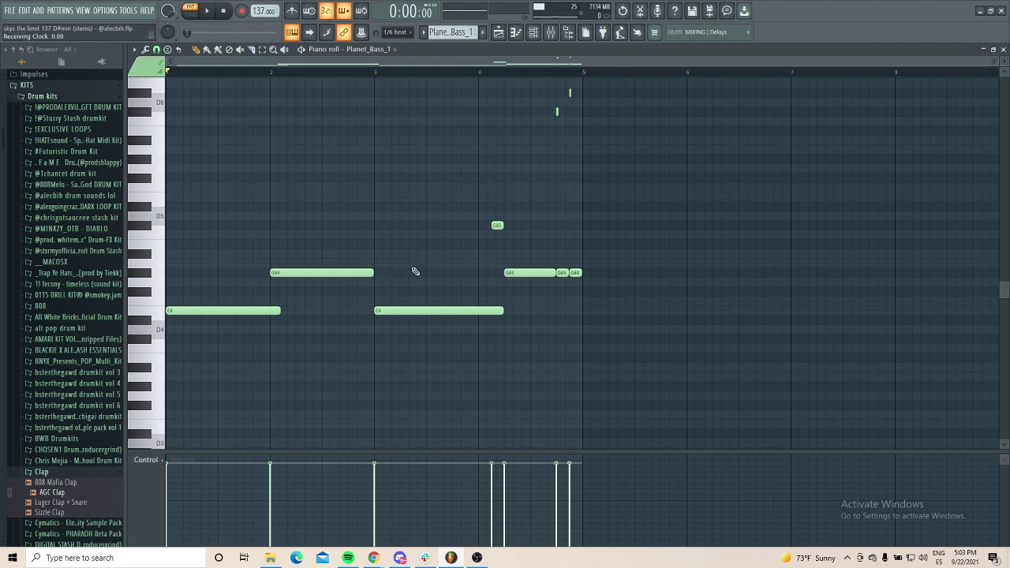
pyautogui.scroll(3, 497, 228)
pyautogui.click(500, 226)
pyautogui.scroll(2, 523, 243)
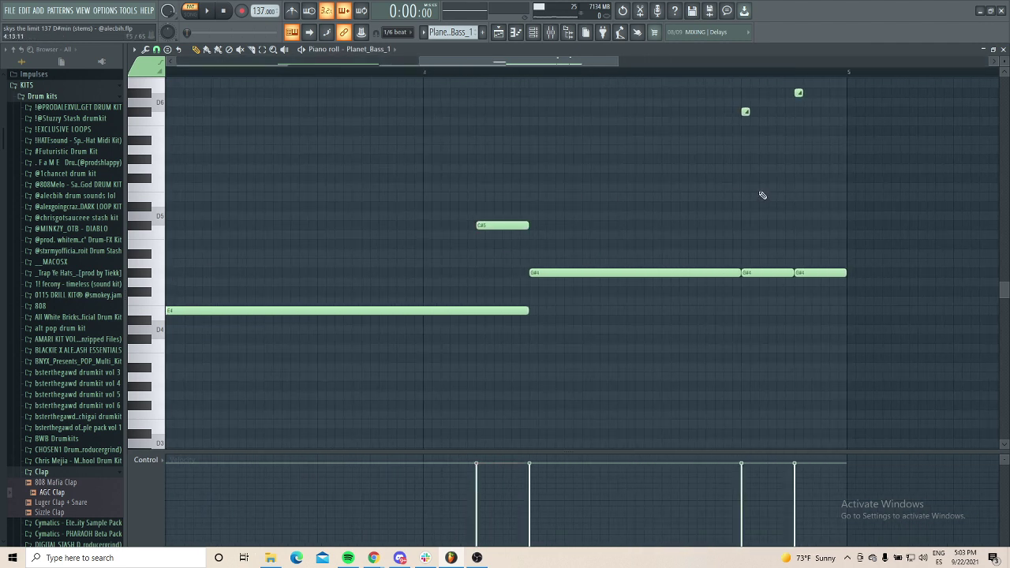
pyautogui.scroll(3, 728, 196)
pyautogui.moveTo(746, 338); pyautogui.dragTo(841, 387)
pyautogui.moveTo(868, 262); pyautogui.dragTo(672, 193)
pyautogui.scroll(3, 701, 197)
pyautogui.doubleClick(813, 206)
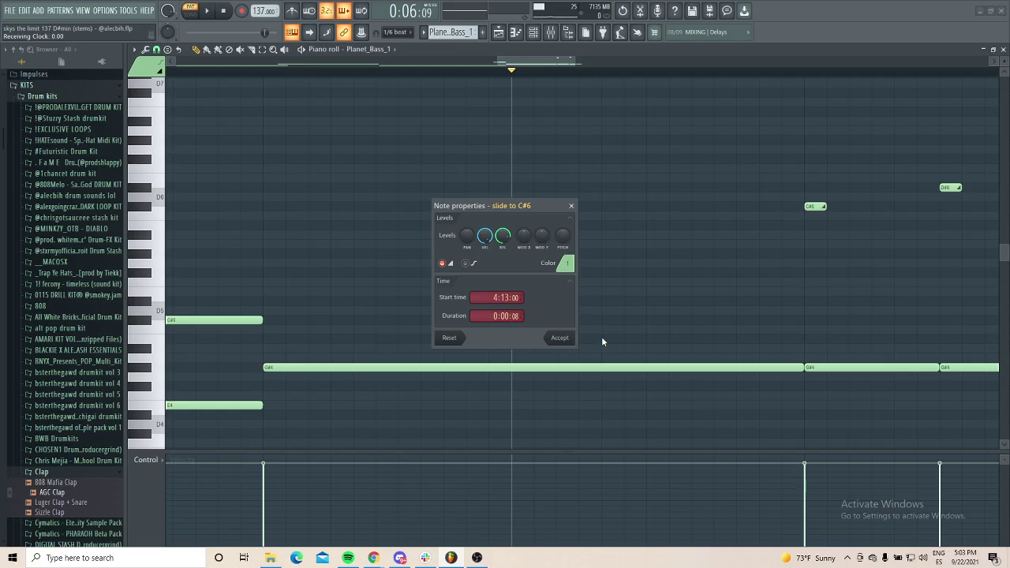
pyautogui.click(562, 338)
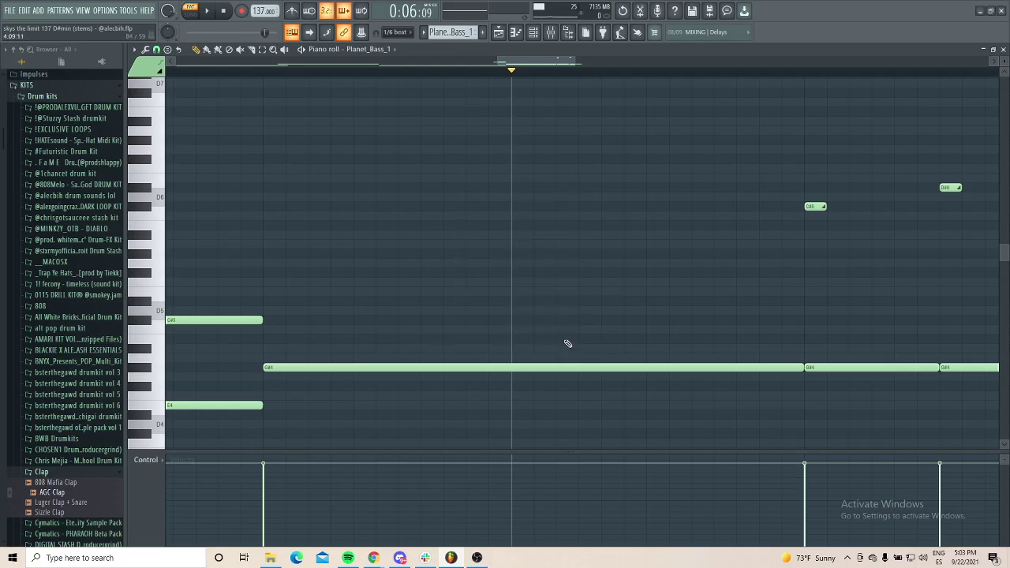
pyautogui.scroll(-3, 823, 244)
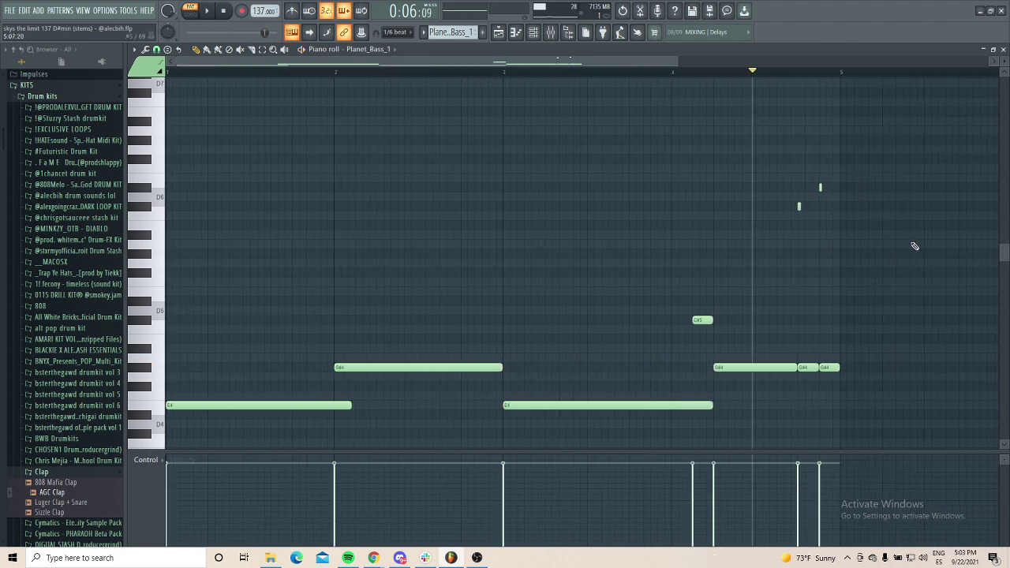
pyautogui.scroll(-1, 881, 264)
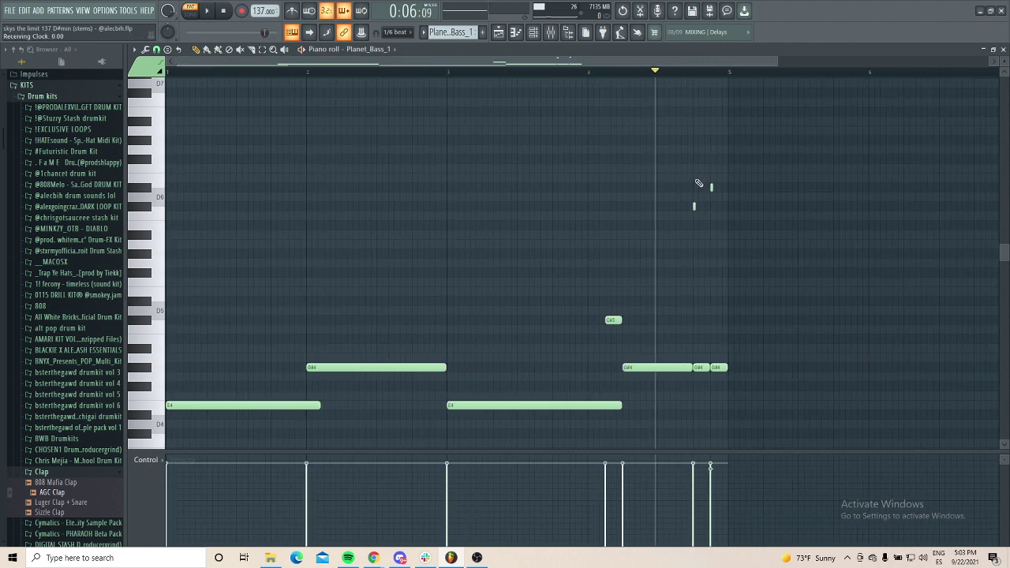
# Step: Examine the Fruity parametric EQ 2 and LittleAlterBoy effects on the bass's mixer track
pyautogui.press('F9')
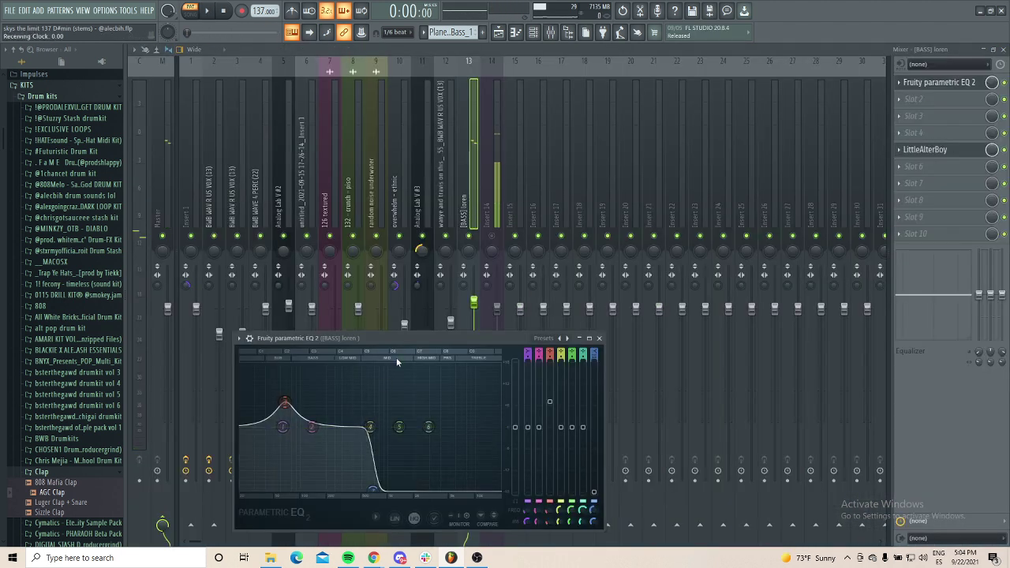
pyautogui.click(534, 32)
pyautogui.click(539, 37)
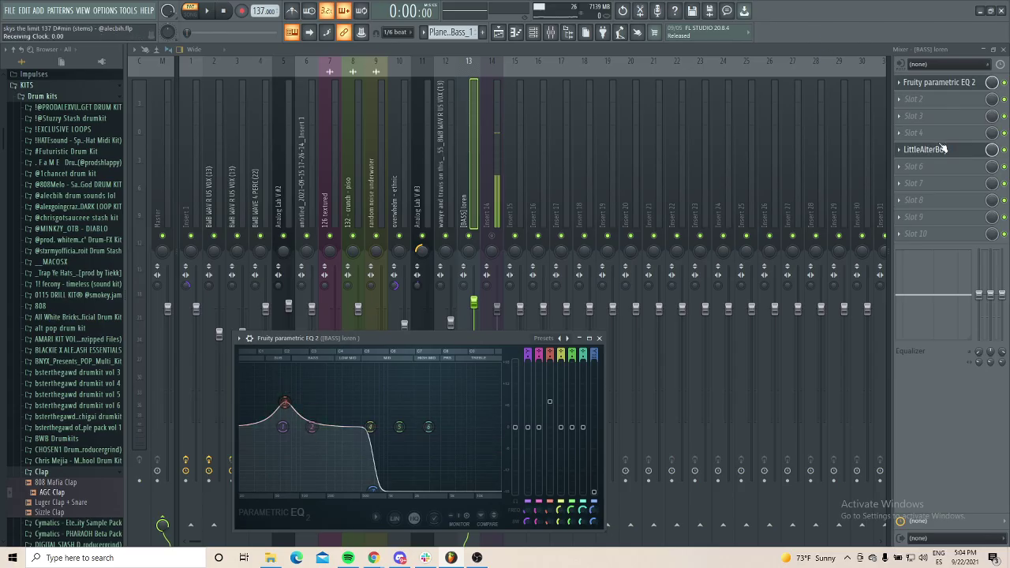
pyautogui.click(939, 149)
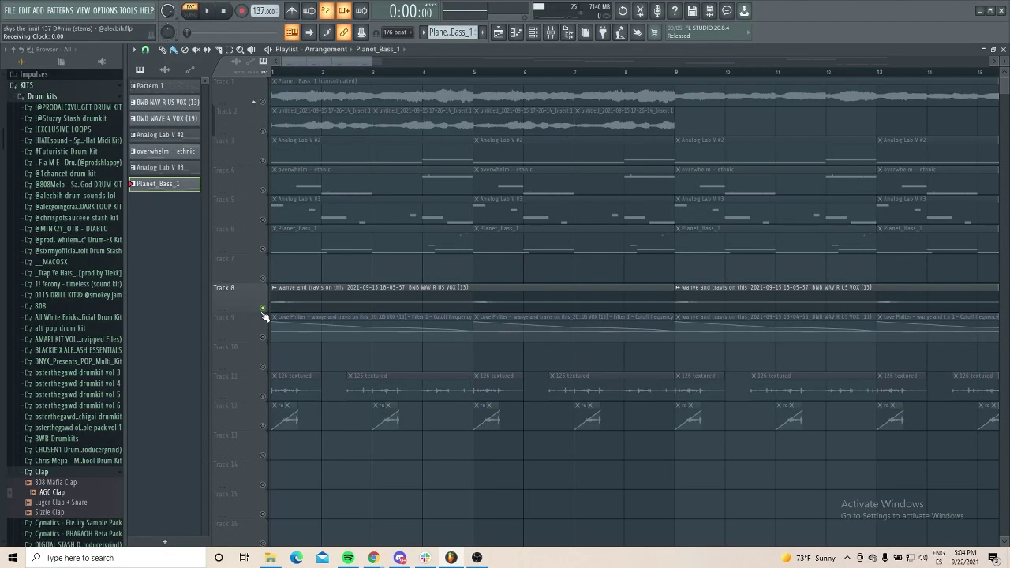
# Step: Unmute Track 9, switch playback to song mode and play the audio clips on Tracks 8 and 9
pyautogui.scroll(-3, 269, 317)
pyautogui.click(271, 318)
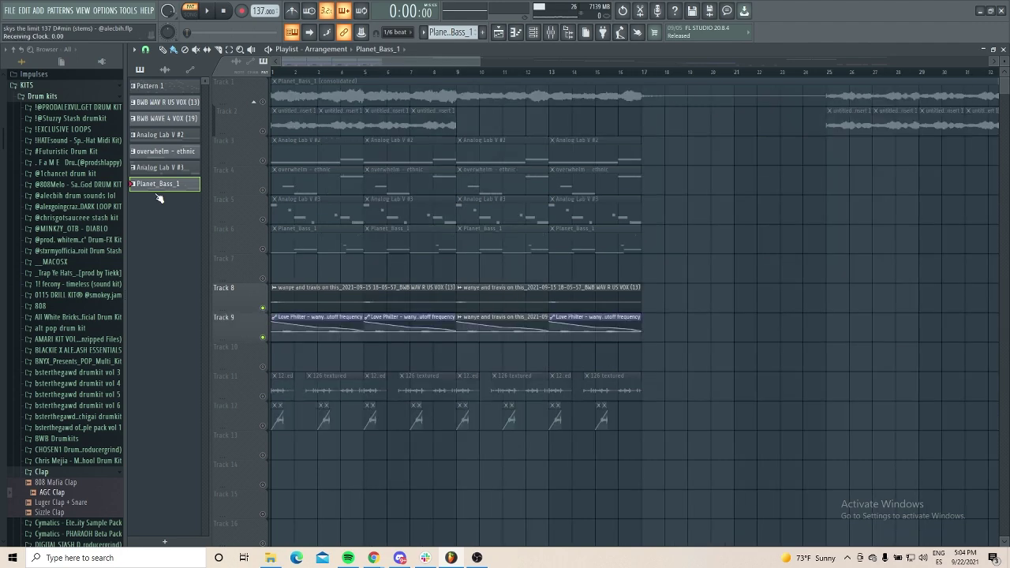
pyautogui.scroll(3, 268, 317)
pyautogui.click(268, 317)
pyautogui.click(269, 339)
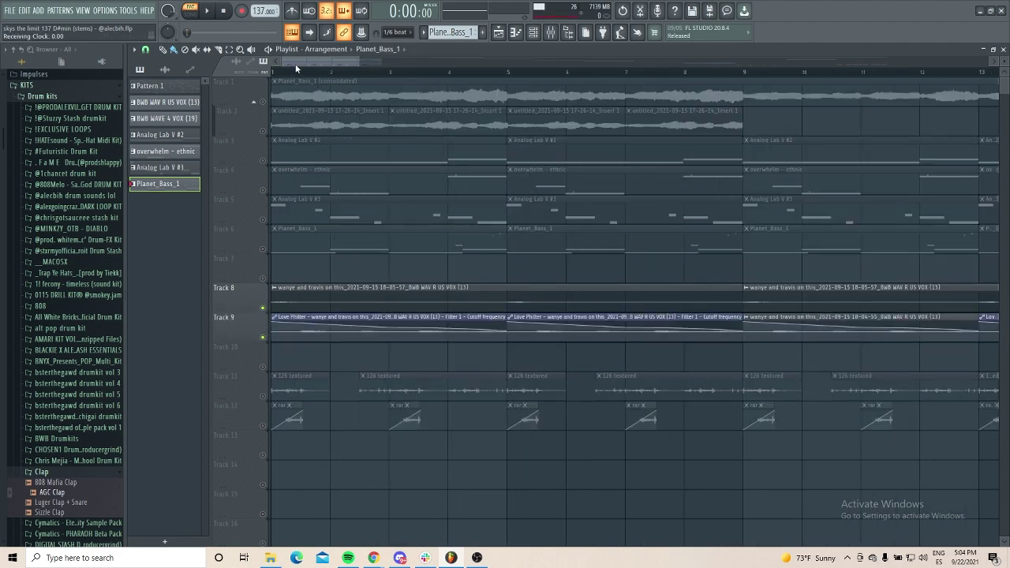
pyautogui.press('l')
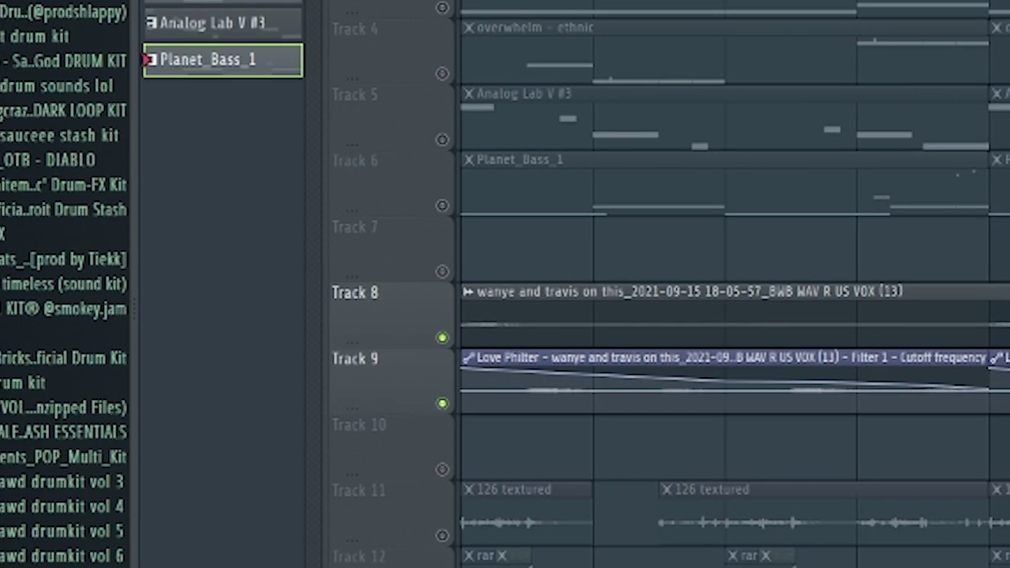
pyautogui.press('space')
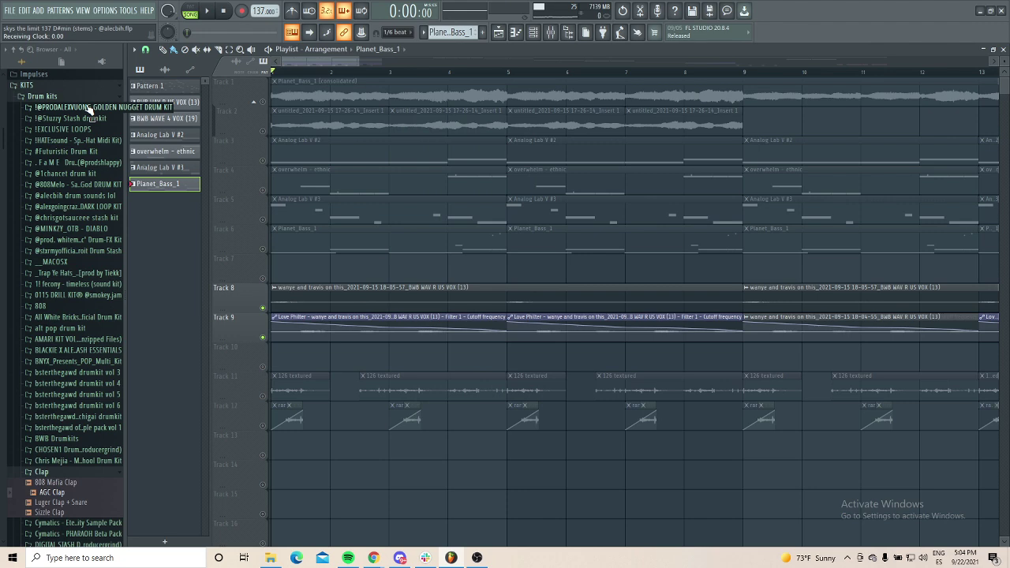
# Step: Collapse the Clap folder in the sample browser and locate the BWB Drumkits folder
pyautogui.click(57, 438)
pyautogui.scroll(4, 93, 338)
pyautogui.scroll(3, 79, 316)
pyautogui.click(64, 259)
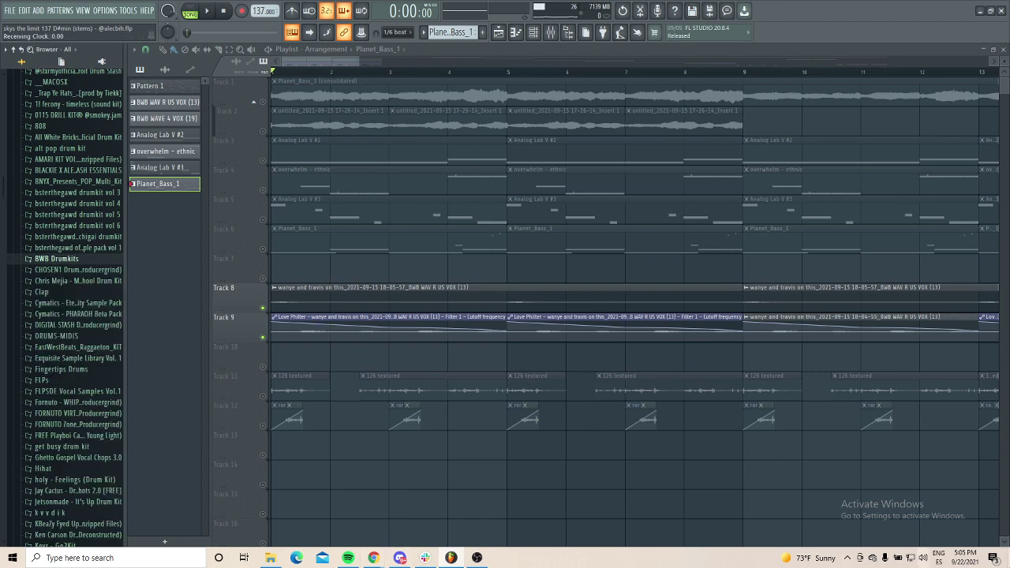
pyautogui.scroll(-3, 497, 284)
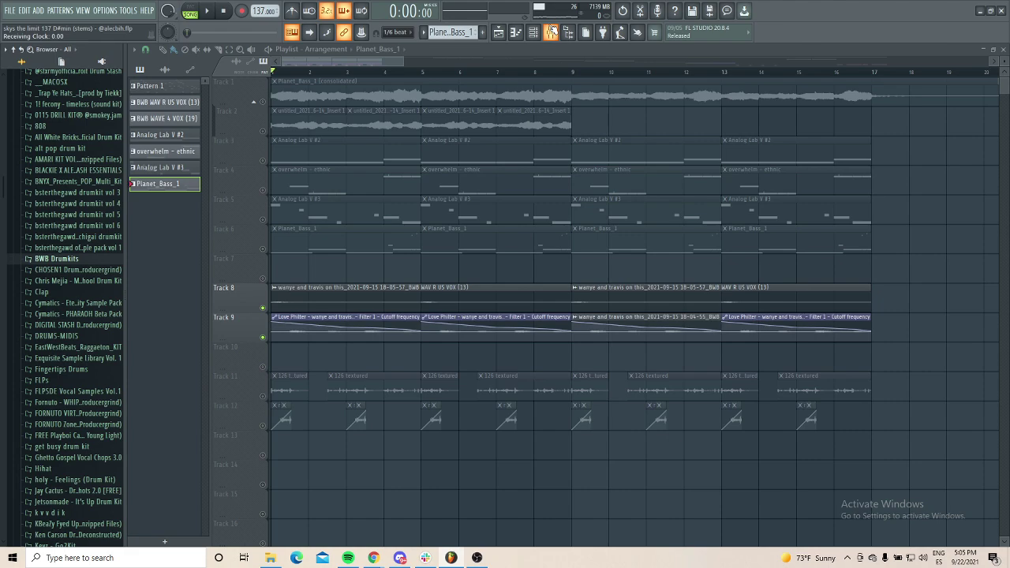
# Step: Open the BWB WAV R US VOX (13) pattern in the piano roll with the channel rack and play its notes
pyautogui.click(551, 32)
pyautogui.click(498, 32)
pyautogui.doubleClick(166, 101)
pyautogui.press('space')
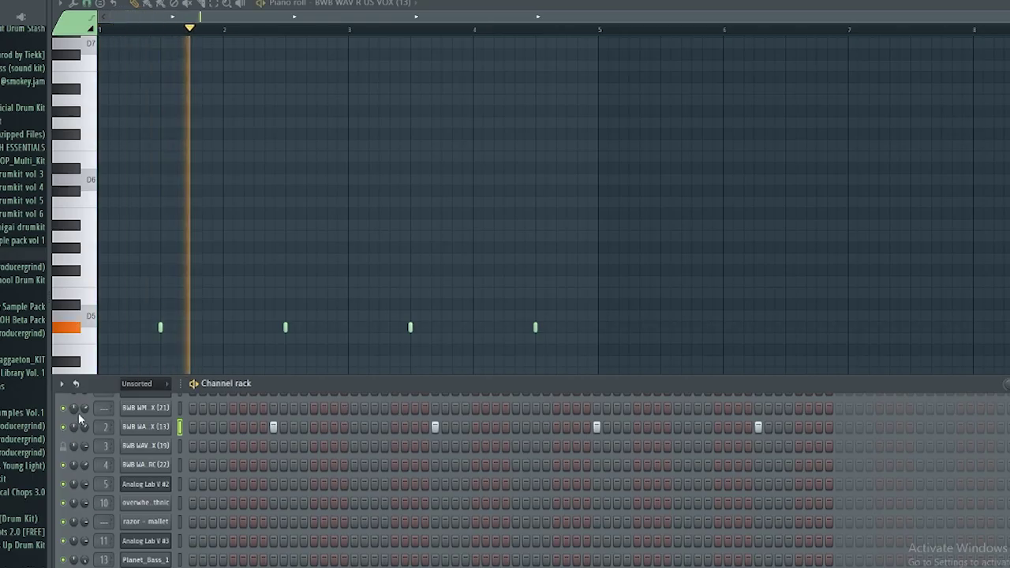
pyautogui.press('space')
pyautogui.rightClick(72, 459)
# Step: Examine the equalizer, Decimort2, Fruity delay 2, LittleAlterBoy and ValhallaVintageVerb effects on the BWB WAV R US VOX (13) mixer track
pyautogui.press('F9')
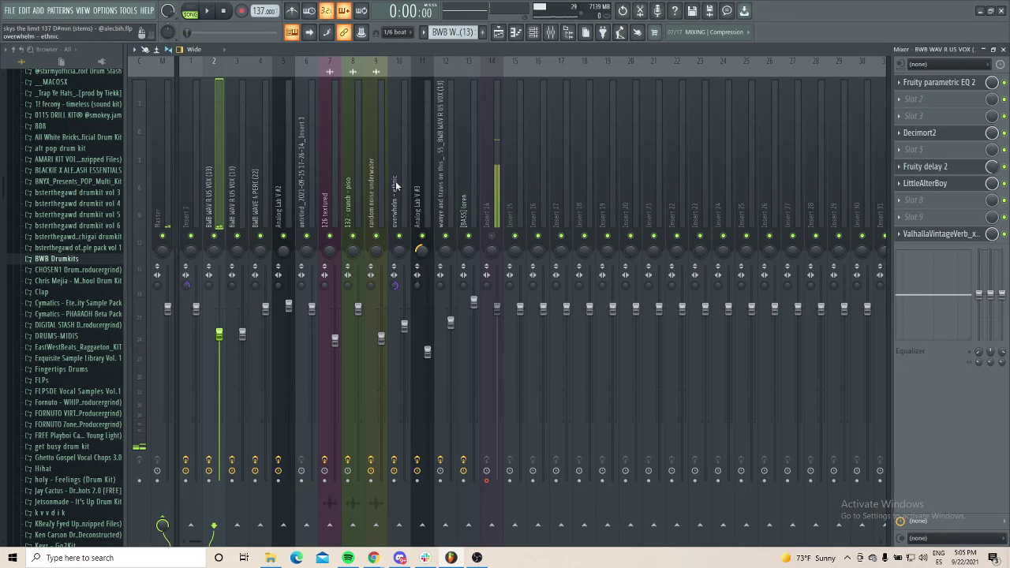
pyautogui.click(932, 82)
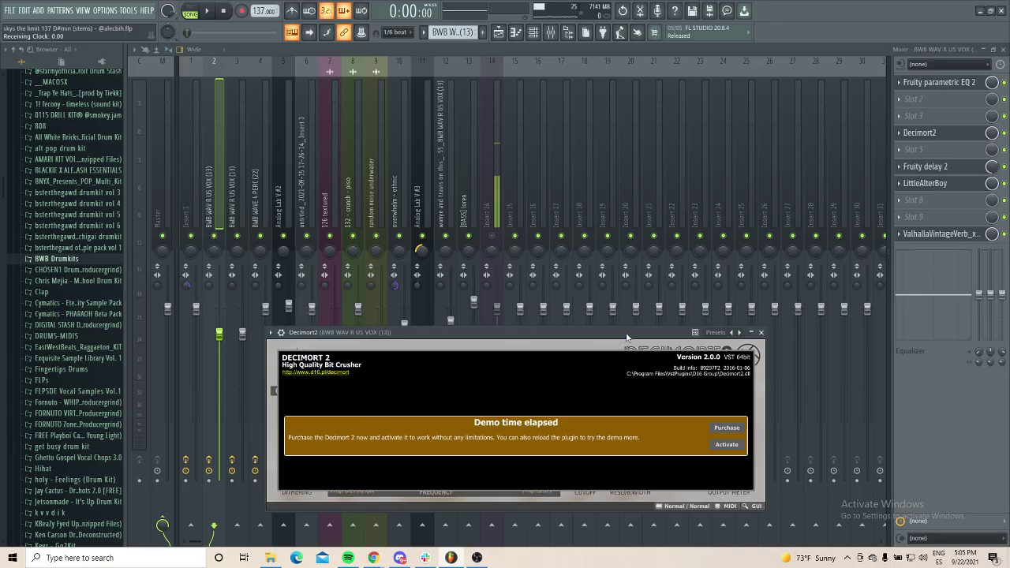
pyautogui.moveTo(516, 207); pyautogui.dragTo(220, 161)
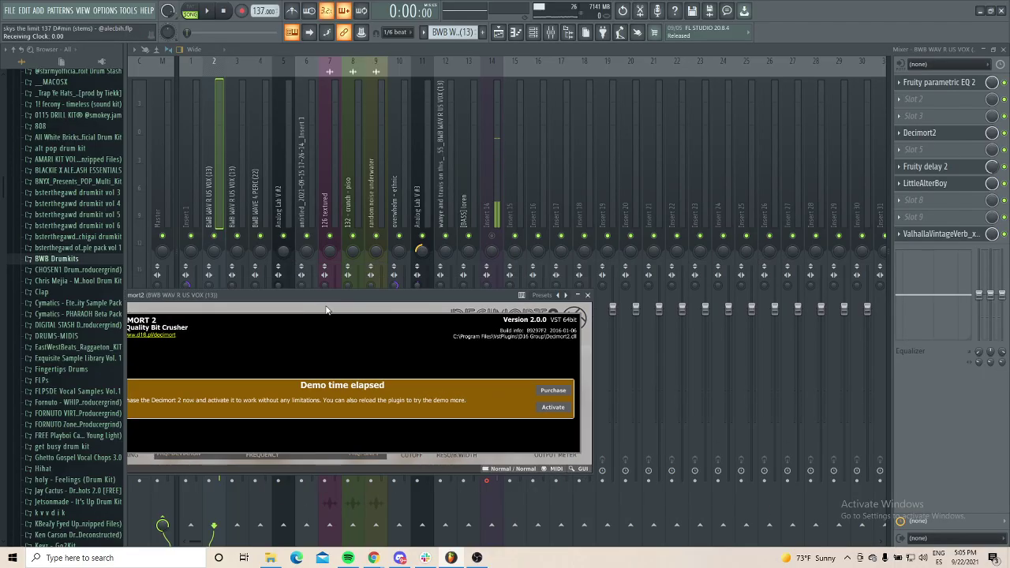
pyautogui.click(955, 166)
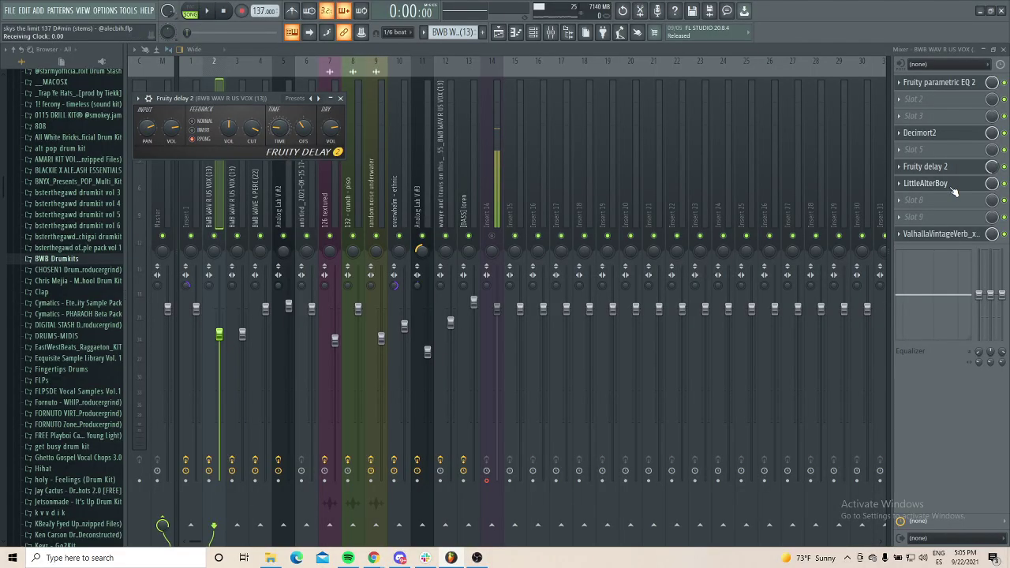
pyautogui.click(953, 190)
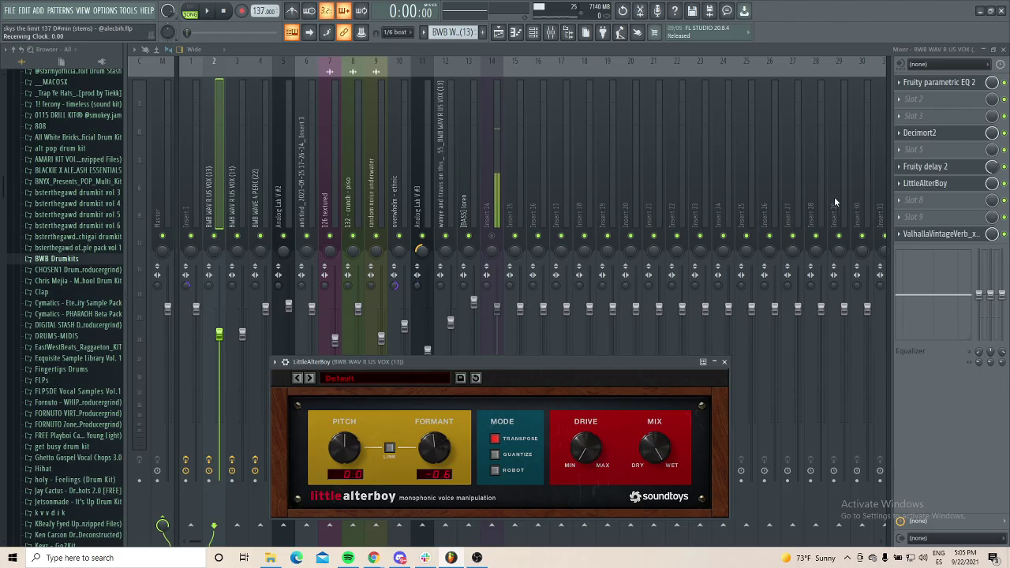
pyautogui.click(939, 234)
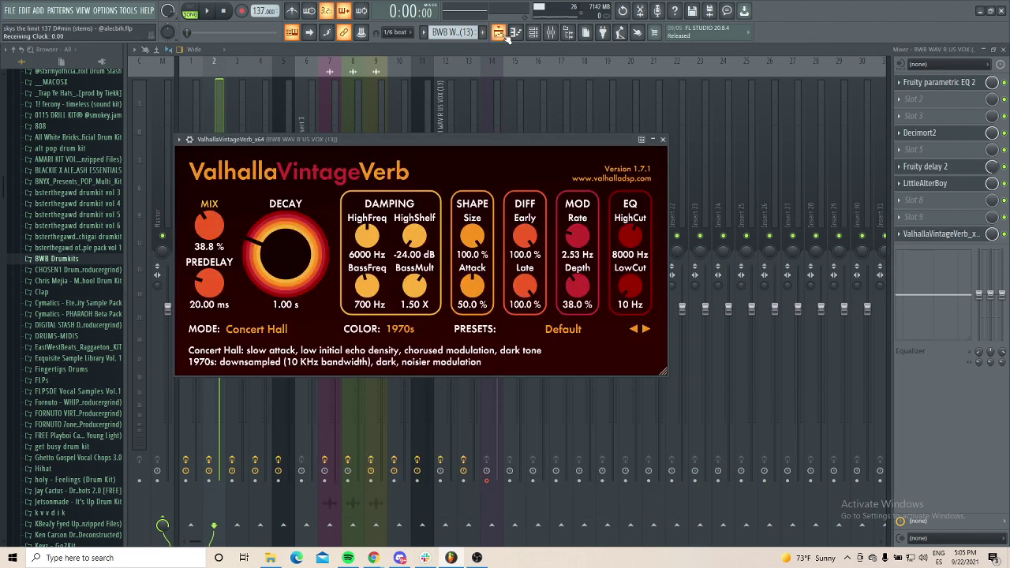
# Step: Return to the playlist and examine the Love Philter filter cutoff automation clips on Track 9
pyautogui.click(499, 32)
pyautogui.scroll(-4, 348, 187)
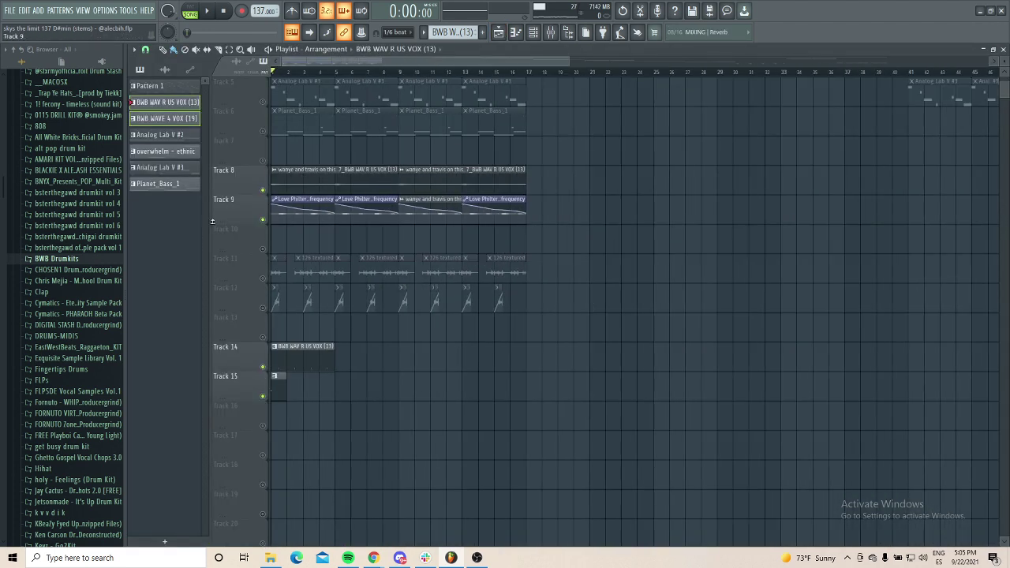
pyautogui.scroll(4, 284, 228)
pyautogui.click(404, 199)
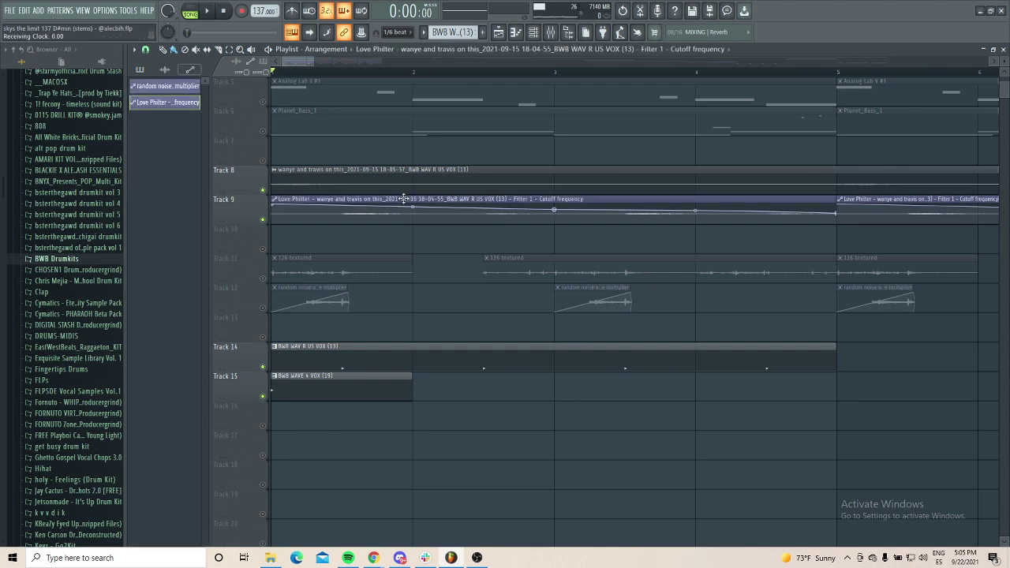
pyautogui.scroll(-3, 299, 207)
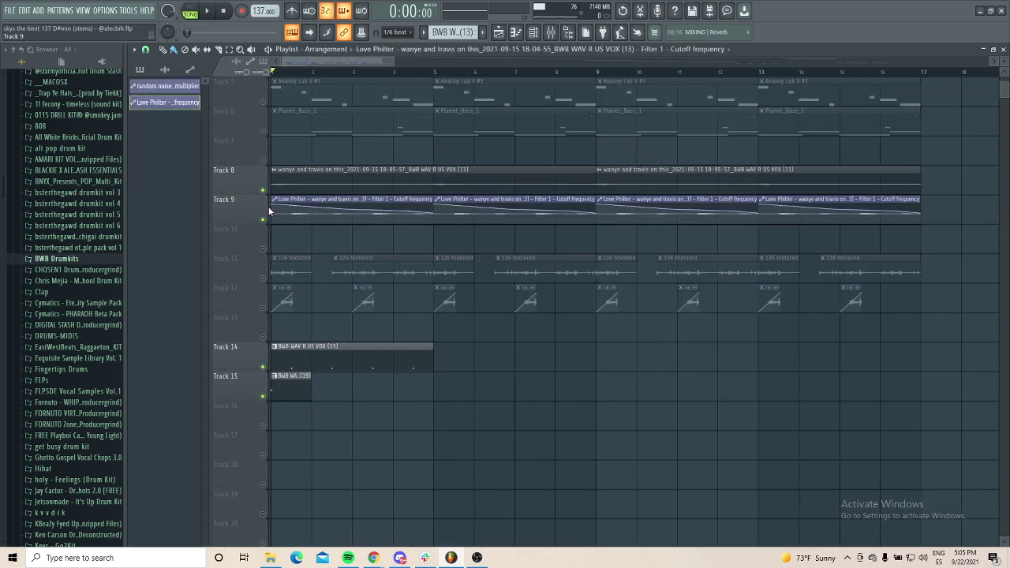
# Step: Examine Fruity Love Philter on the wanye and travis mixer track and the automation clip option of its filter cutoff knob
pyautogui.click(552, 34)
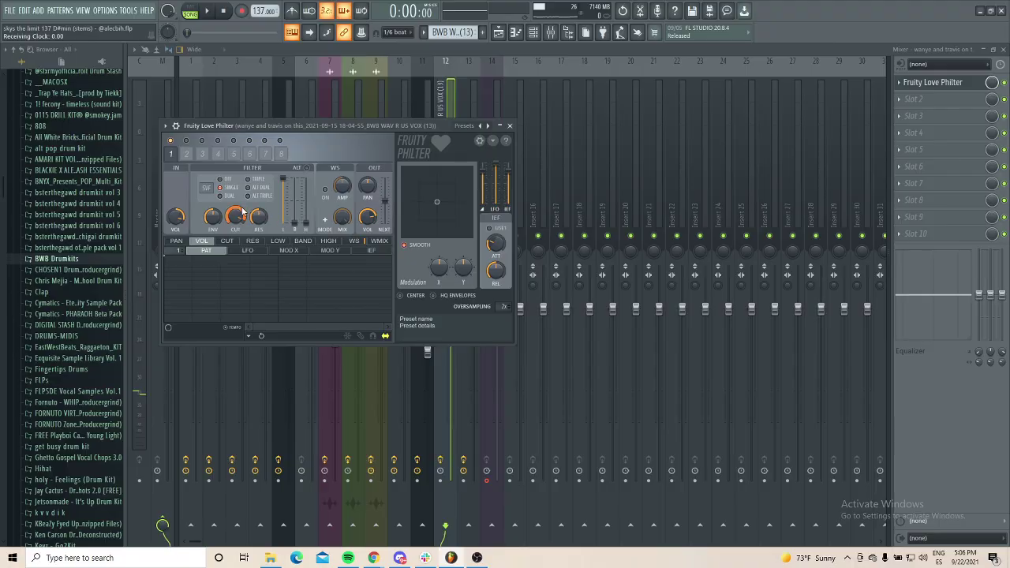
pyautogui.rightClick(243, 213)
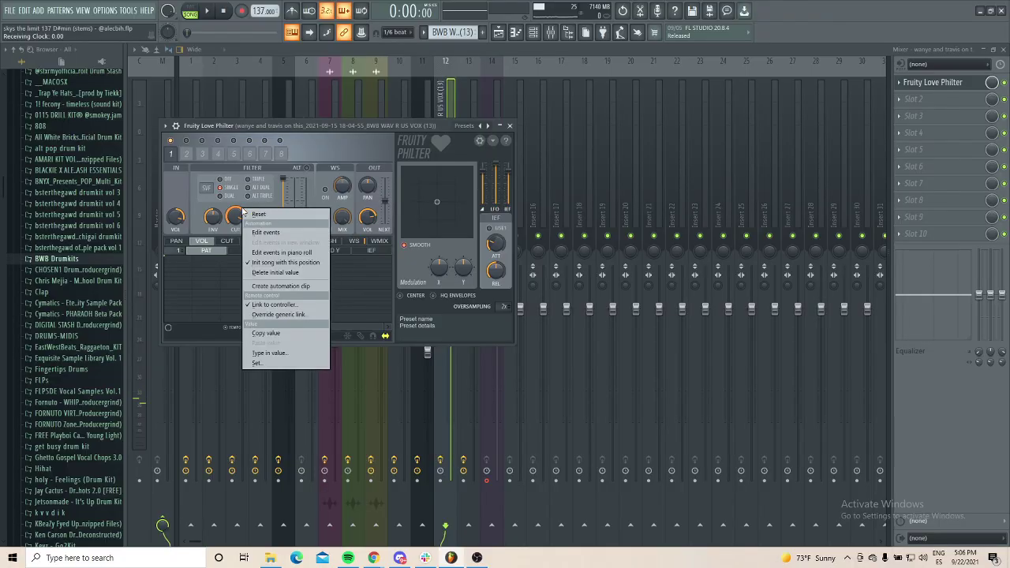
pyautogui.click(277, 286)
# Step: Play the Track 8 audio together with the Love Philter filter cutoff automation on Track 9
pyautogui.scroll(3, 254, 144)
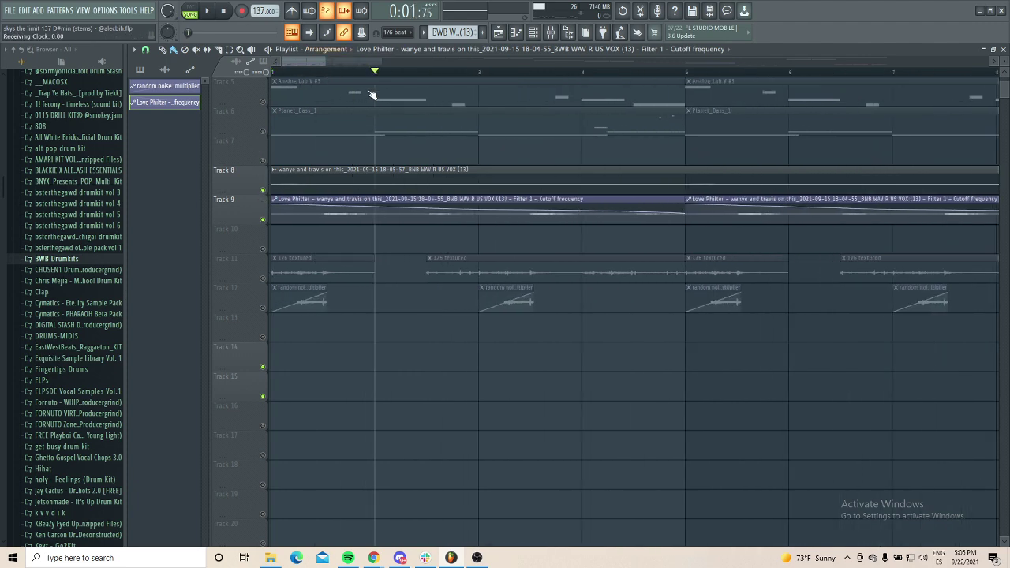
pyautogui.press('space')
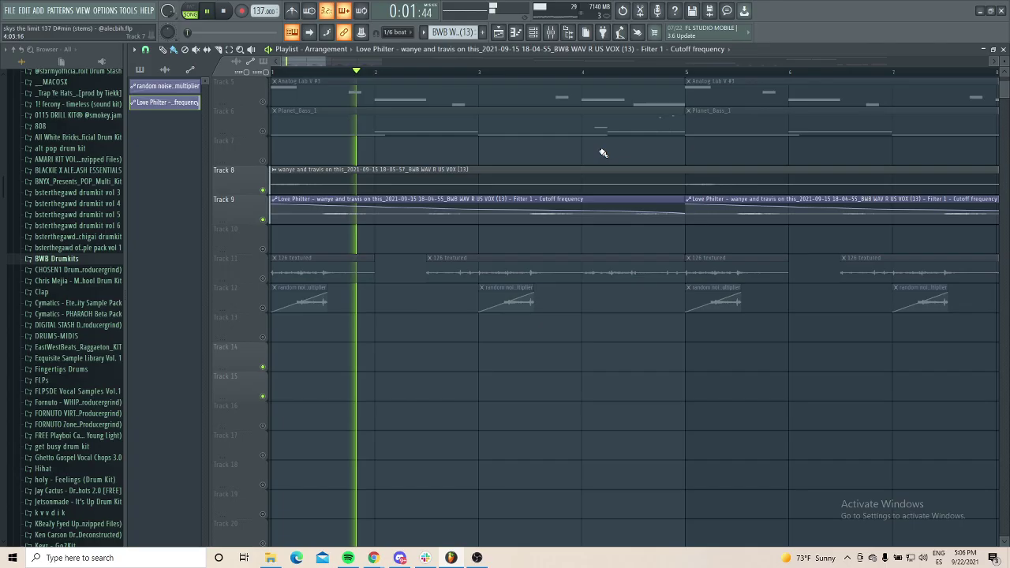
pyautogui.press('space')
pyautogui.click(587, 73)
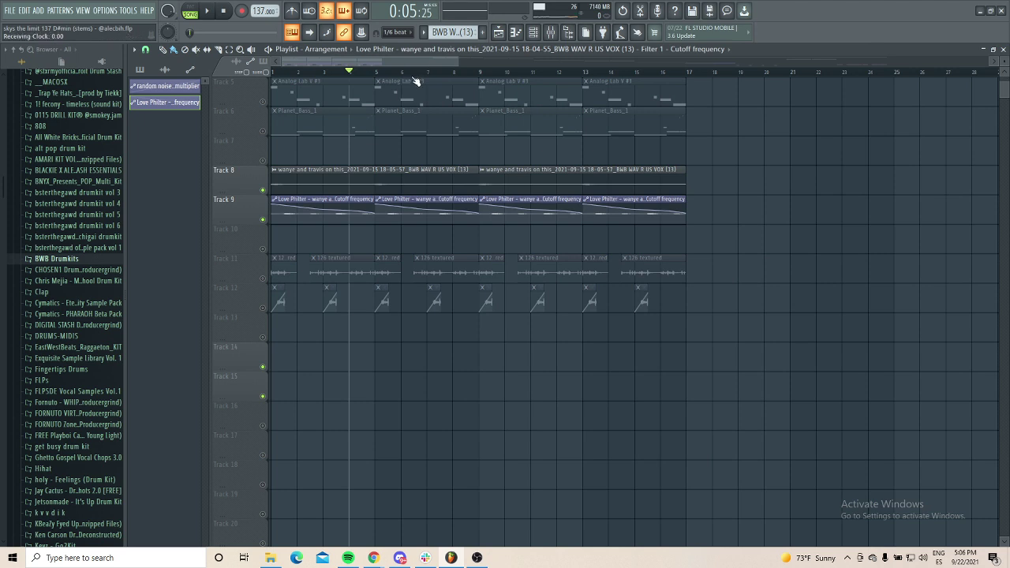
pyautogui.press('space')
# Step: Isolate Tracks 11 and 12 in the playlist and play the 126 textured and random noise clips together
pyautogui.scroll(5, 418, 79)
pyautogui.keyDown('ctrl'); pyautogui.click(264, 278); pyautogui.keyUp('ctrl')
pyautogui.click(263, 306)
pyautogui.scroll(-3, 269, 295)
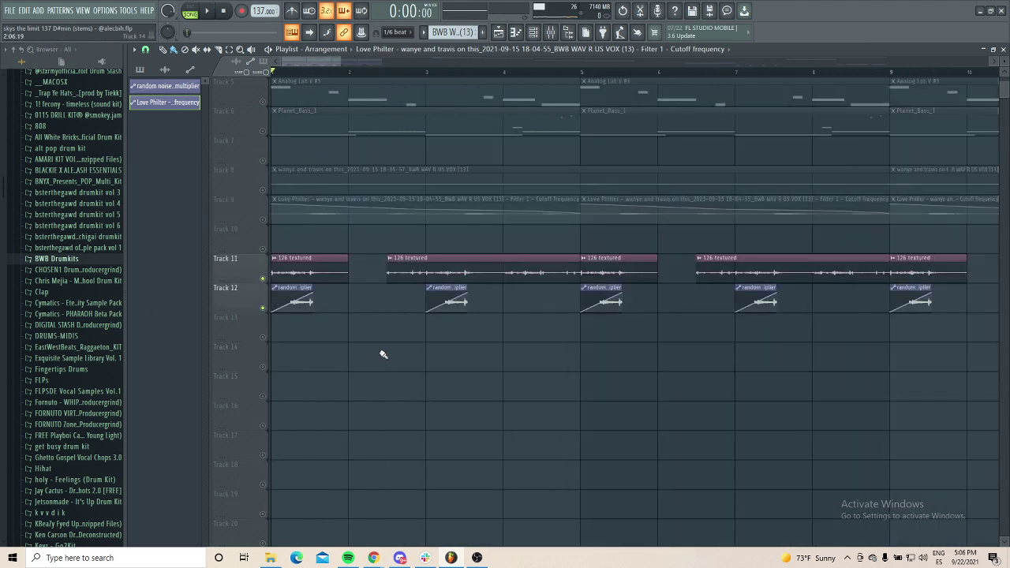
pyautogui.scroll(-6, 526, 315)
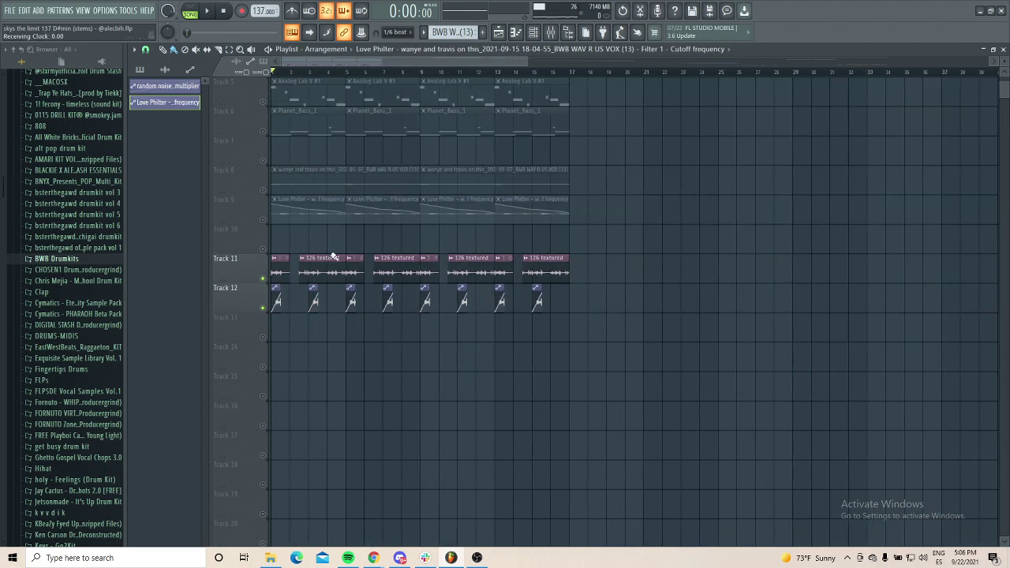
pyautogui.press('space')
pyautogui.scroll(3, 284, 312)
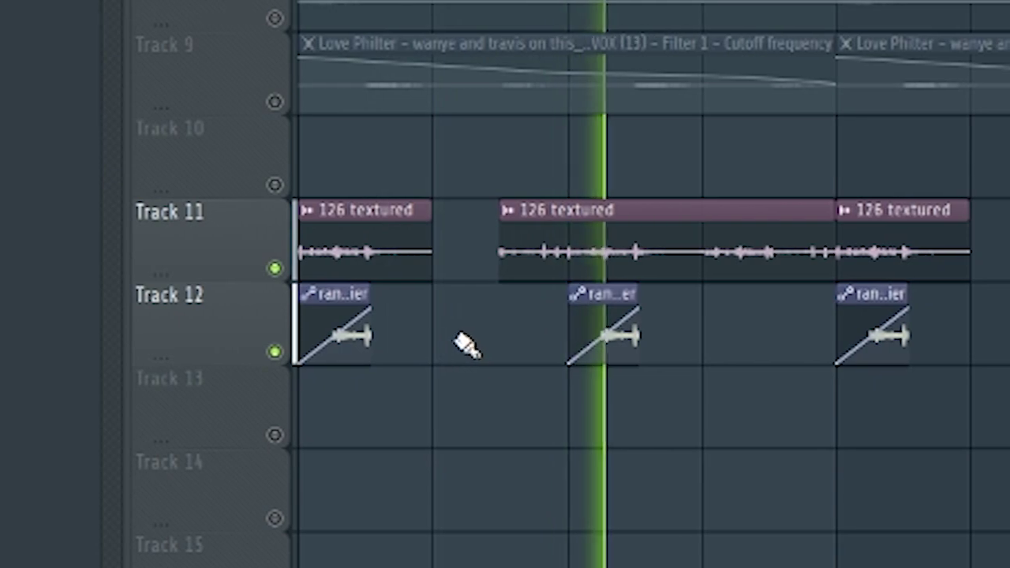
pyautogui.scroll(-3, 554, 395)
pyautogui.press('space')
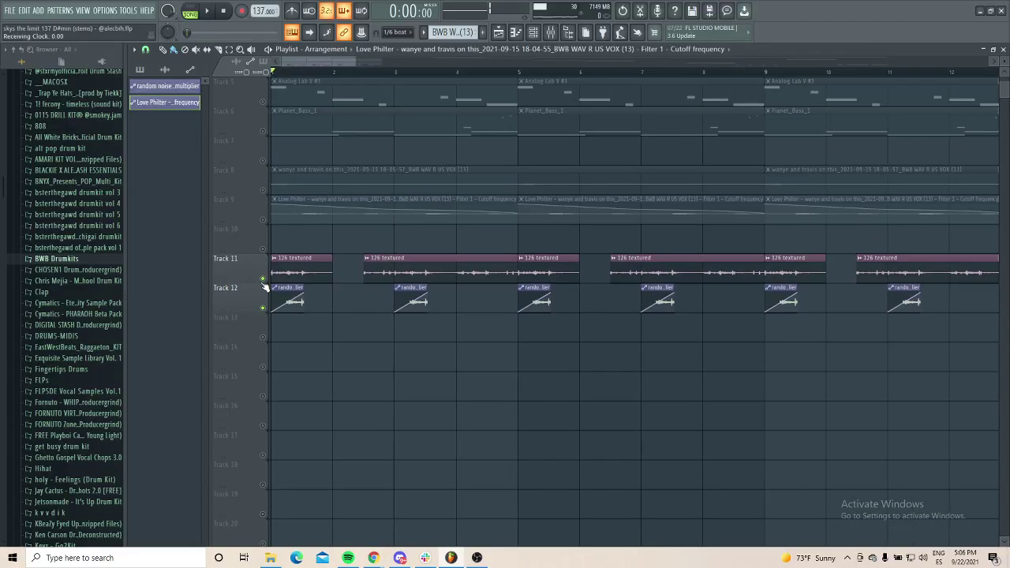
# Step: Solo Track 11 and Track 12 one after the other and play each texture layer on its own
pyautogui.click(264, 285)
pyautogui.press('space')
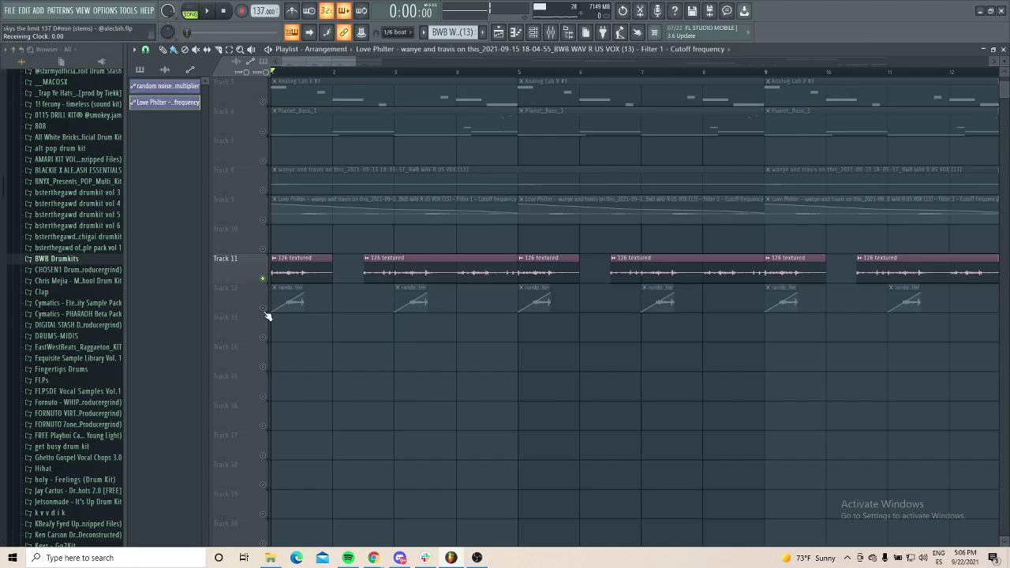
pyautogui.rightClick(276, 351)
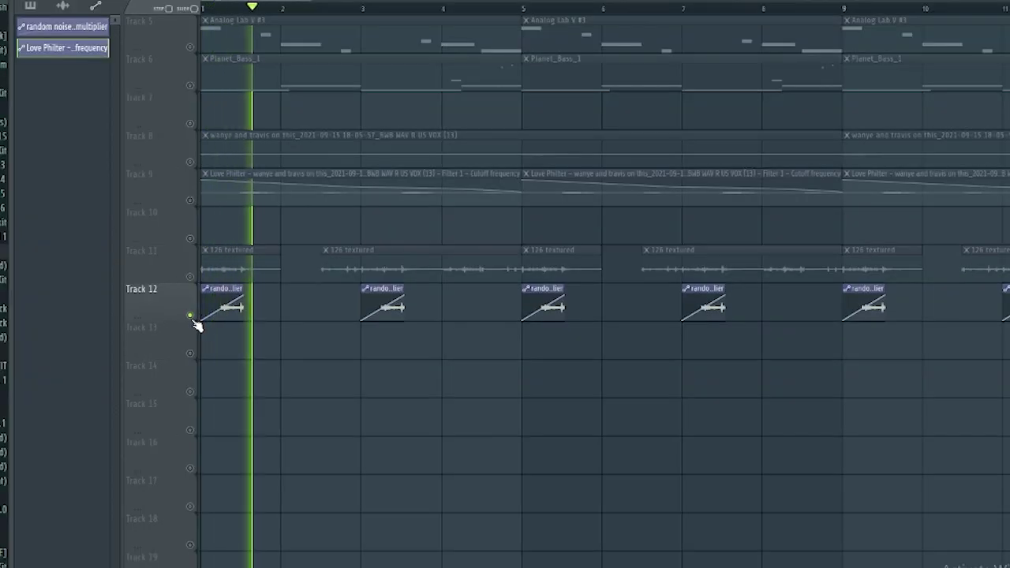
# Step: Examine the effects loaded on the random noise underwater mixer track and return to the playlist
pyautogui.press('F9')
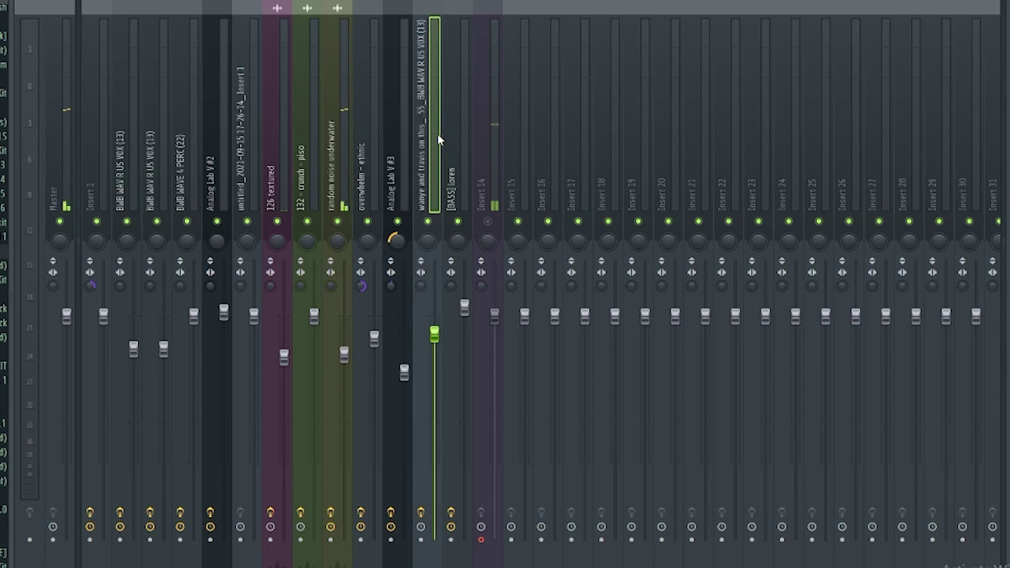
pyautogui.click(351, 173)
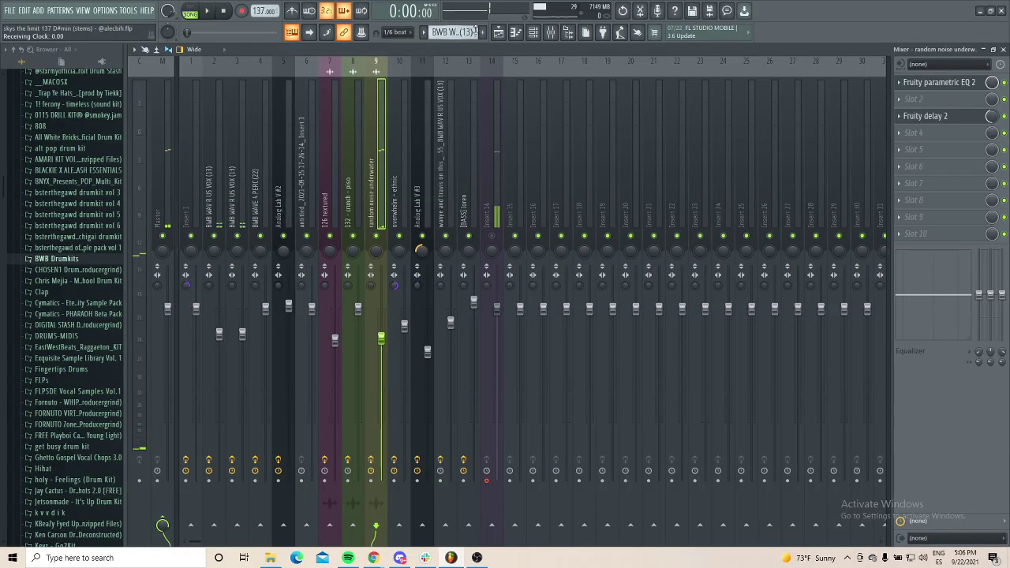
pyautogui.press('F9')
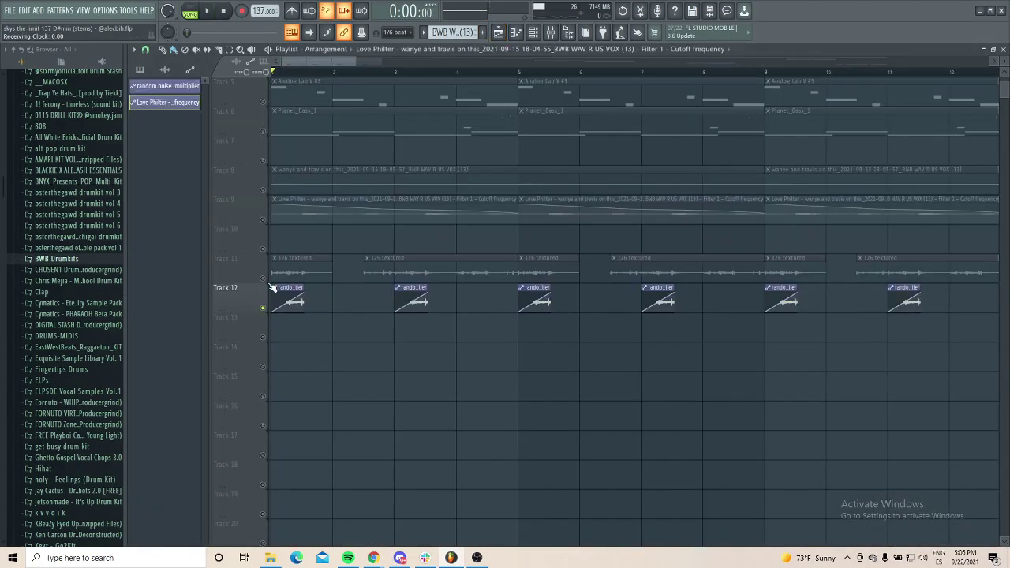
# Step: Unsolo Track 12, and solo Track 1 to play its Planet_Bass_1 (consolidated) audio from the start
pyautogui.scroll(-5, 272, 289)
pyautogui.scroll(4, 345, 338)
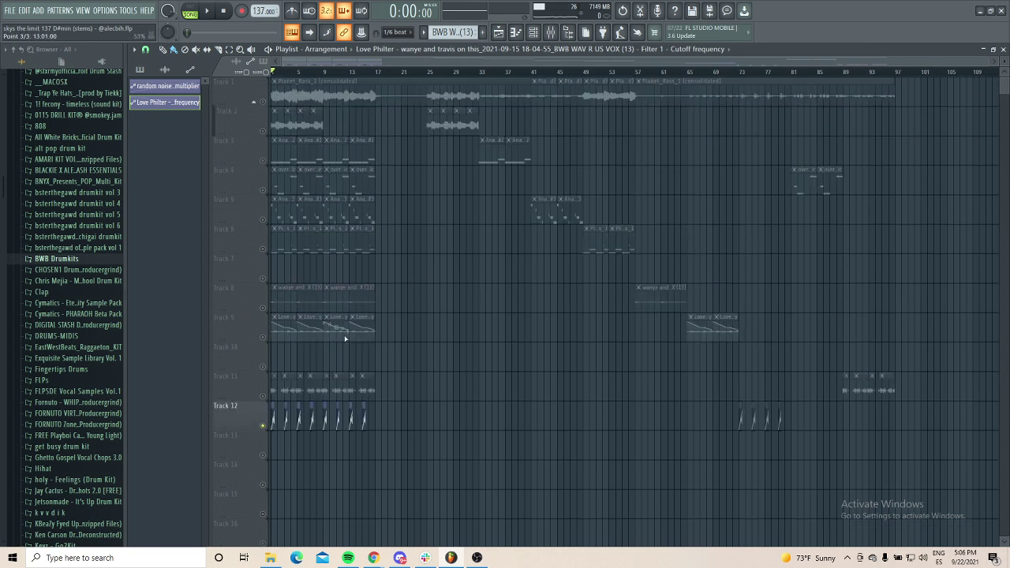
pyautogui.click(272, 254)
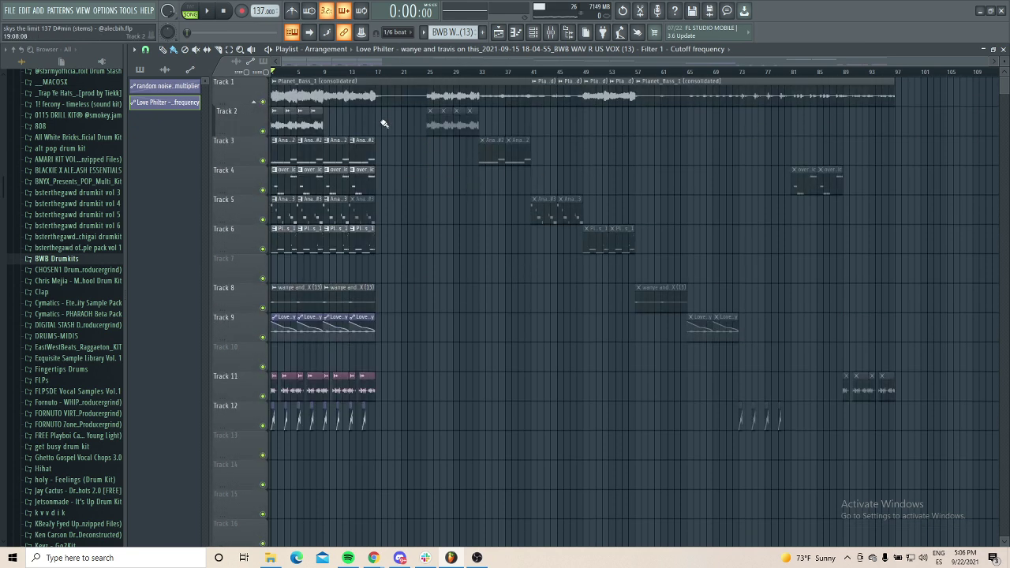
pyautogui.rightClick(263, 102)
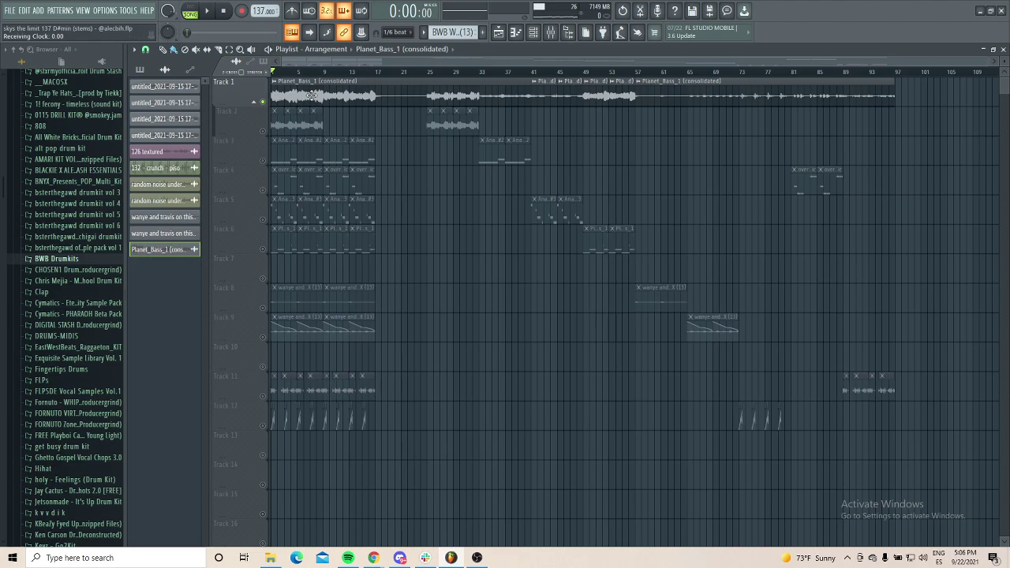
pyautogui.press('space')
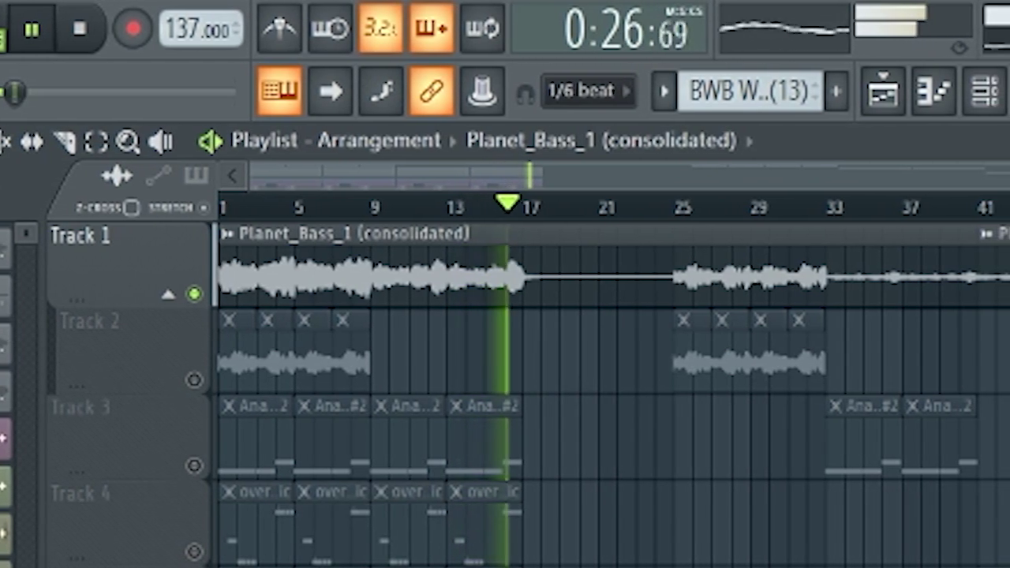
pyautogui.press('space')
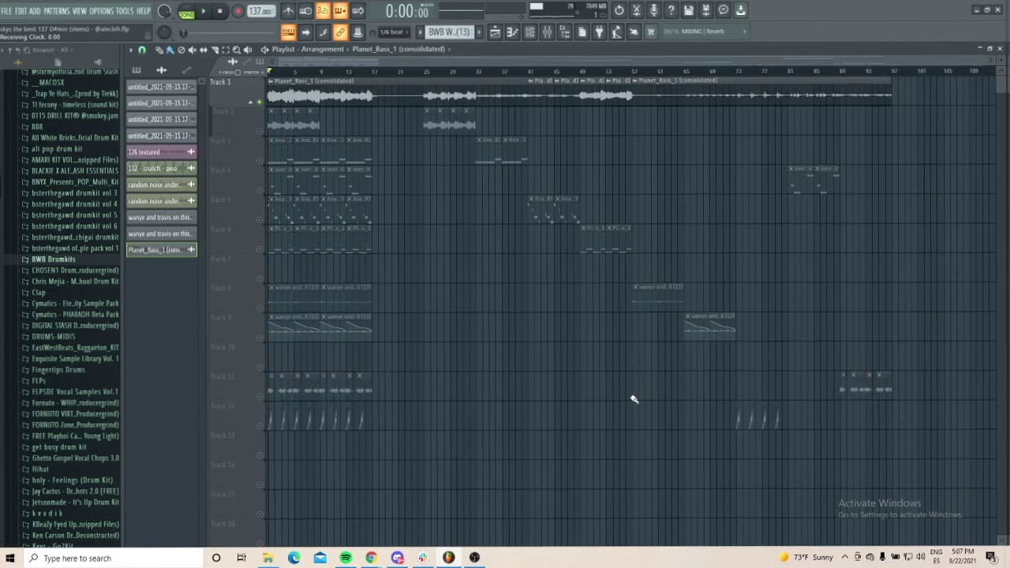